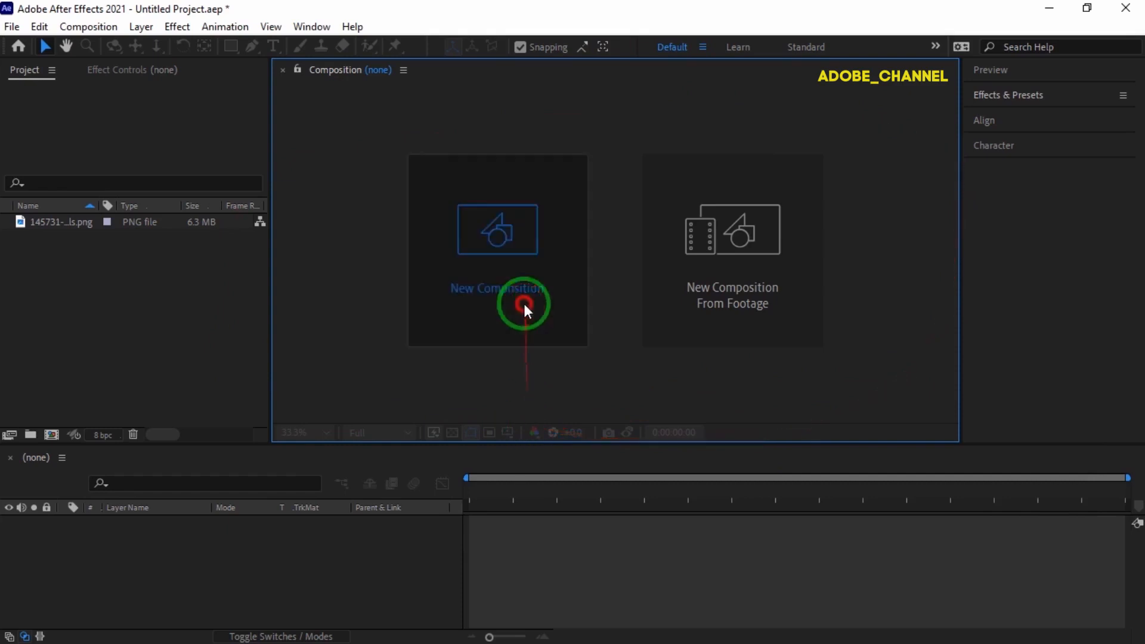
Create a 1920 x 1080 composition named main and add the car PNG image to it as a layer.
text(main)
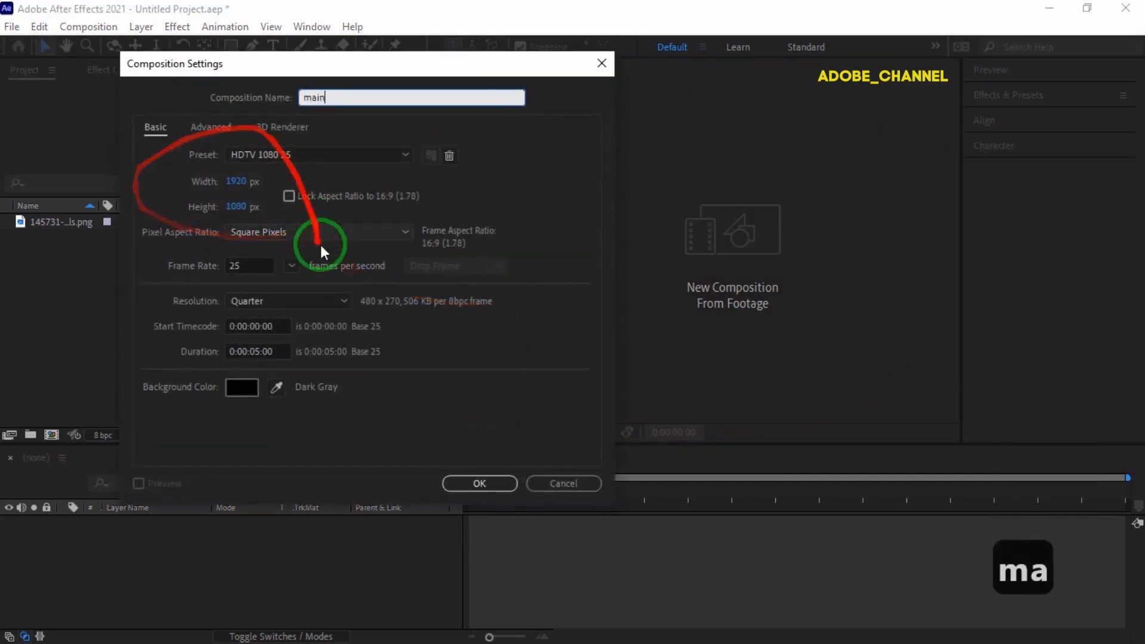
click(476, 484)
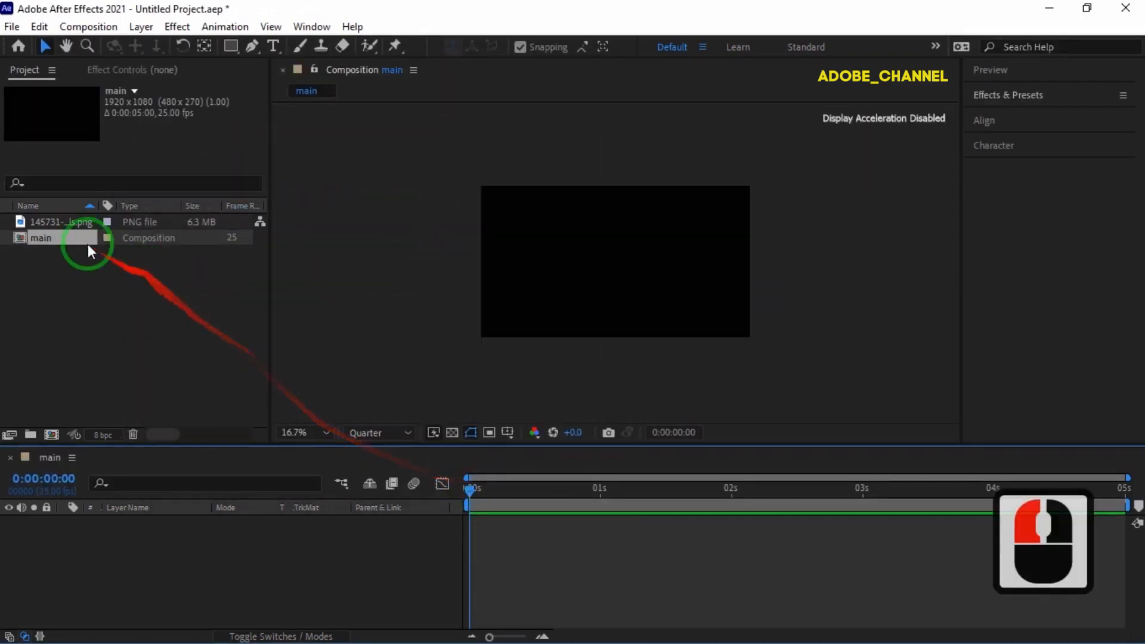
drag(63, 218, 72, 530)
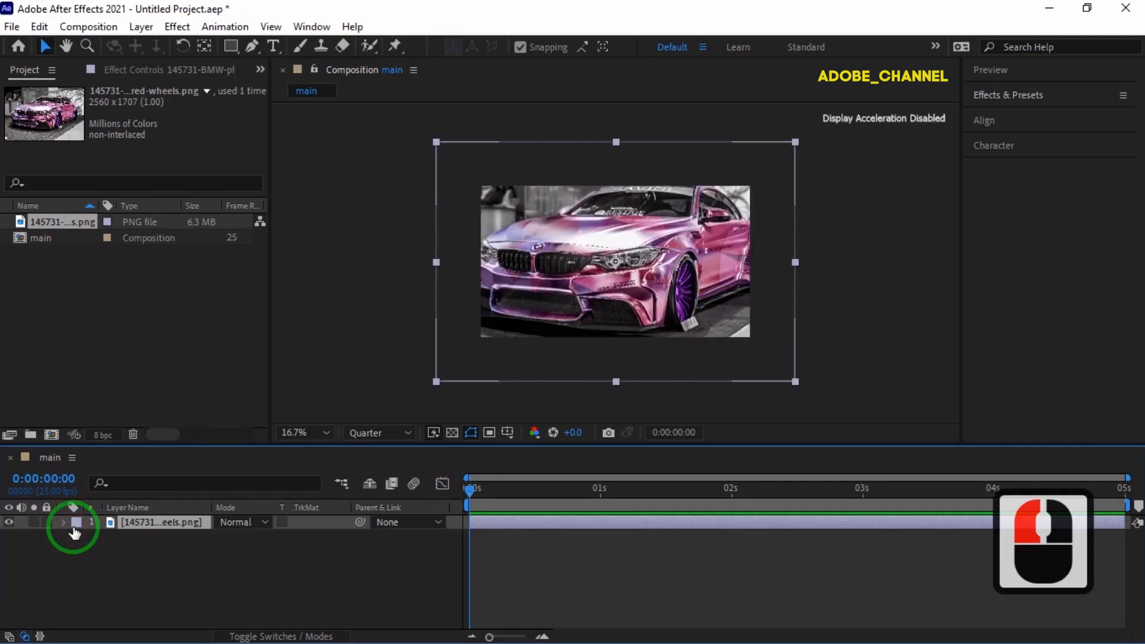
Create a new solid layer named main above the car image.
right_click(165, 581)
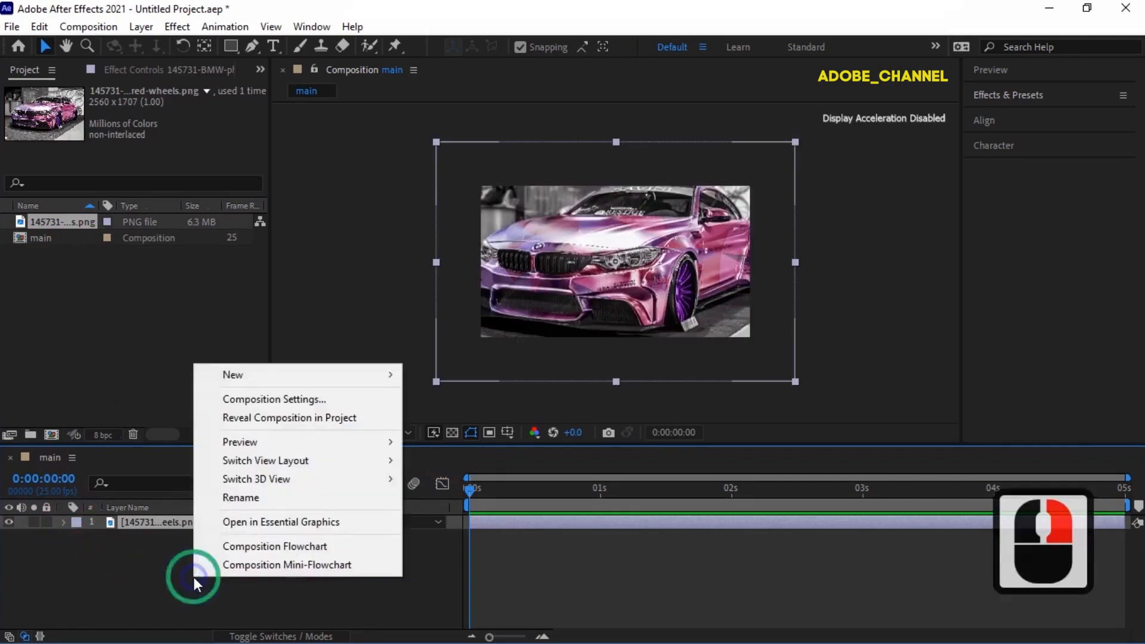
mouse_move(281, 380)
click(446, 413)
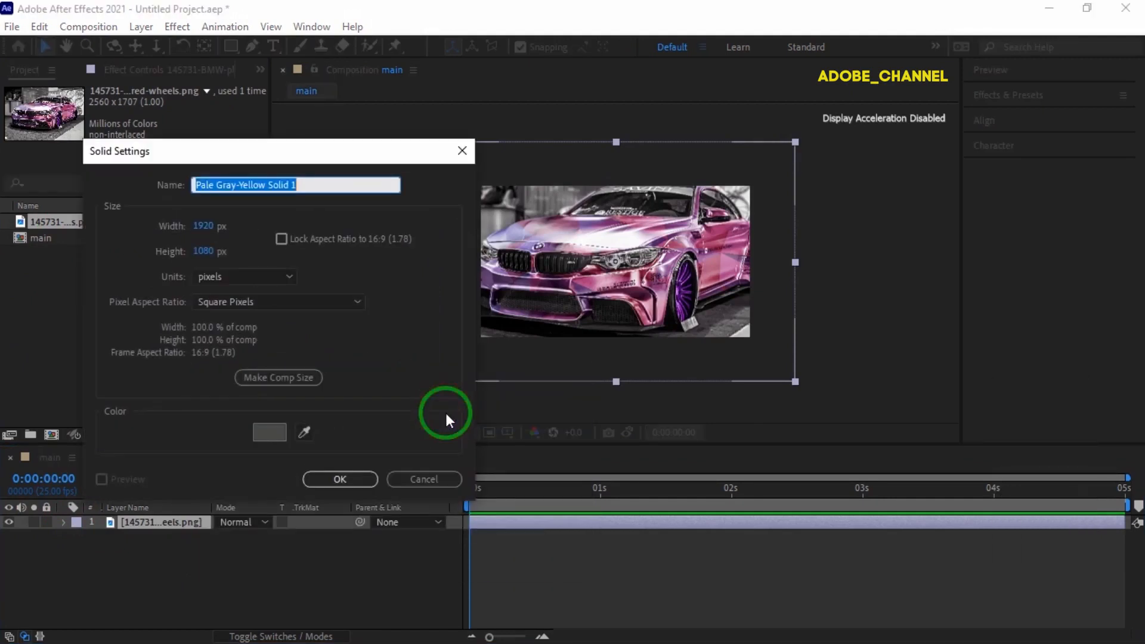
text(main)
key(Return)
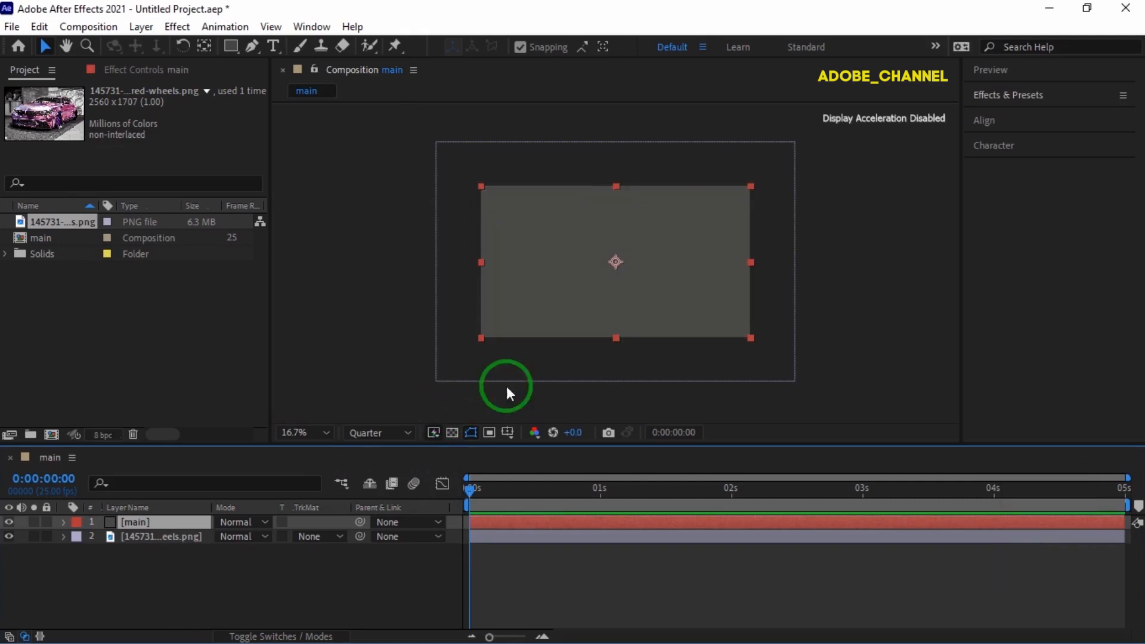
Find the Fractal Noise effect and apply it to the main solid.
click(1044, 97)
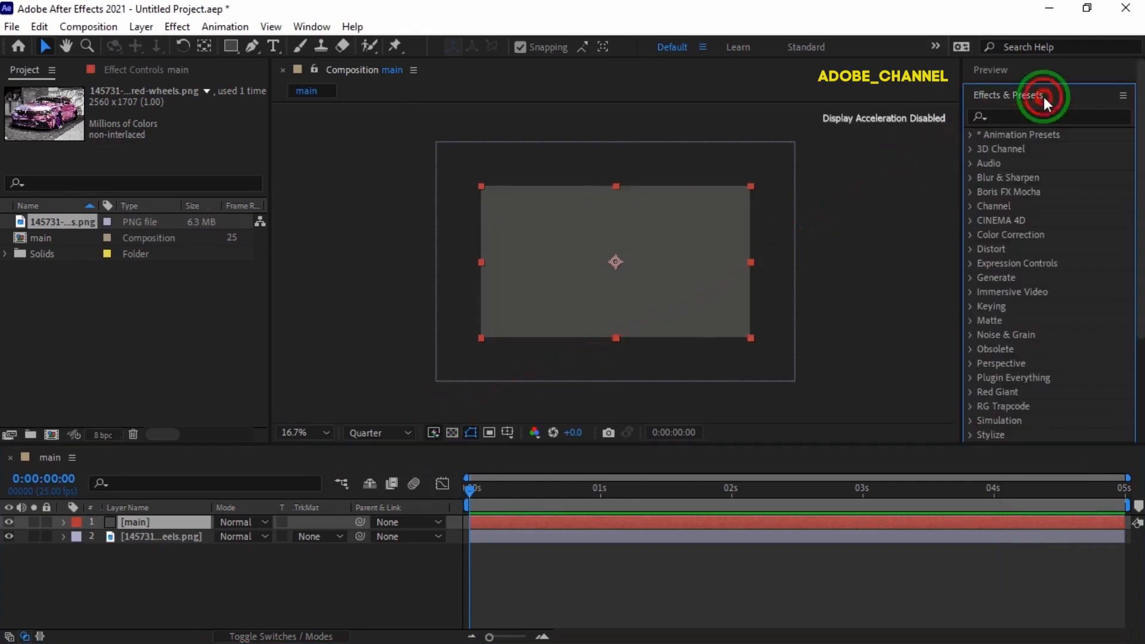
click(1007, 117)
text(fract)
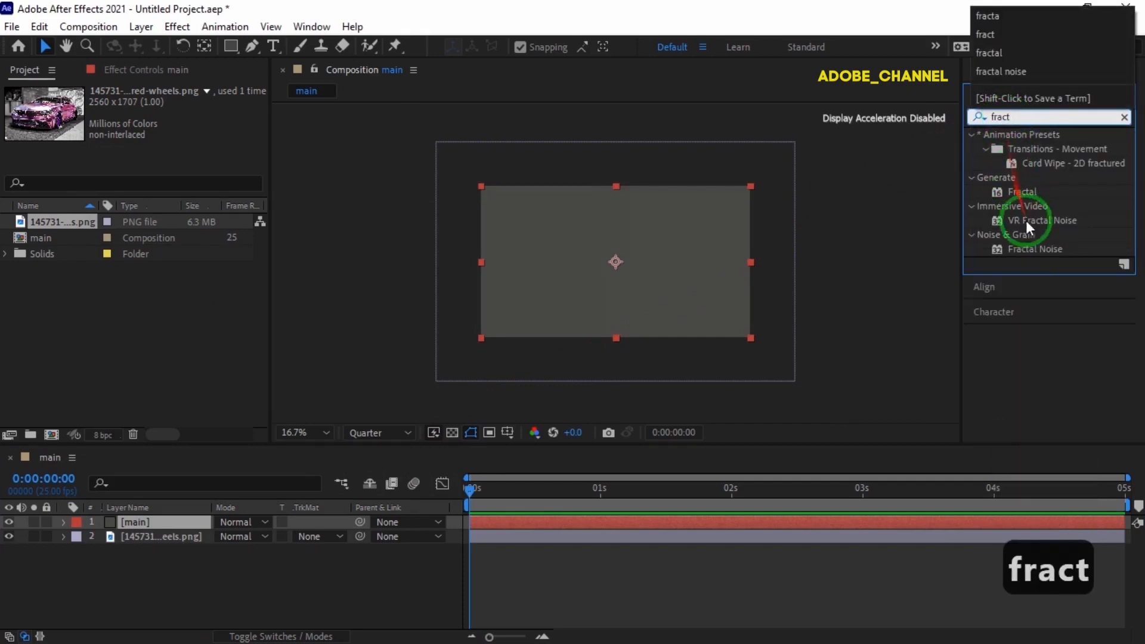
double_click(1033, 248)
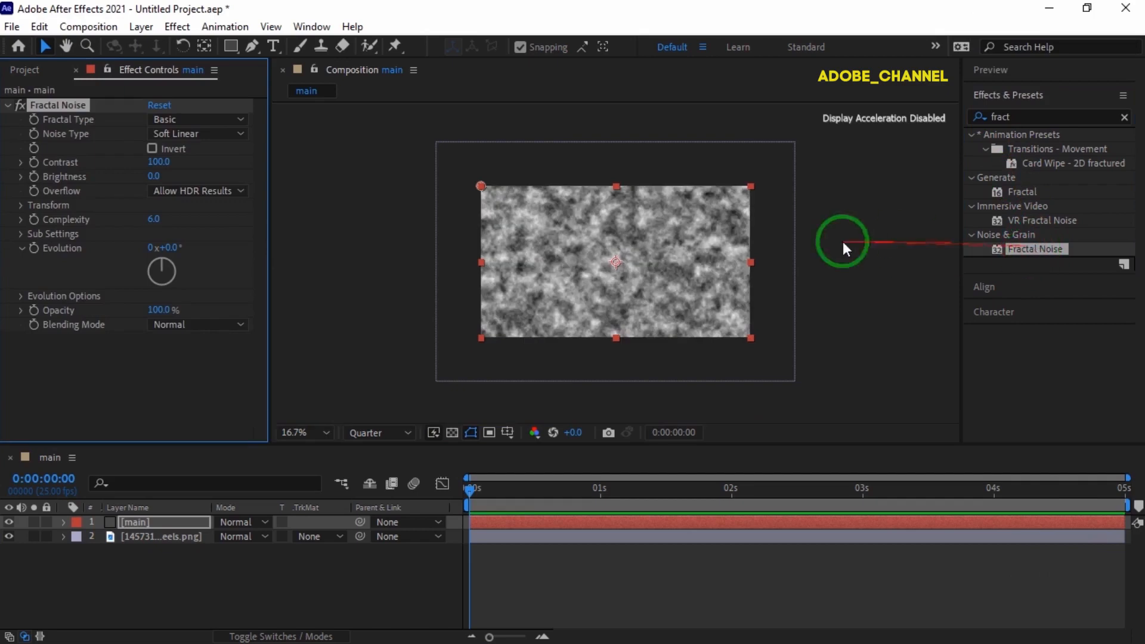
Set Fractal Noise's noise type to Block and its fractal type to Turbulent Smooth.
click(240, 134)
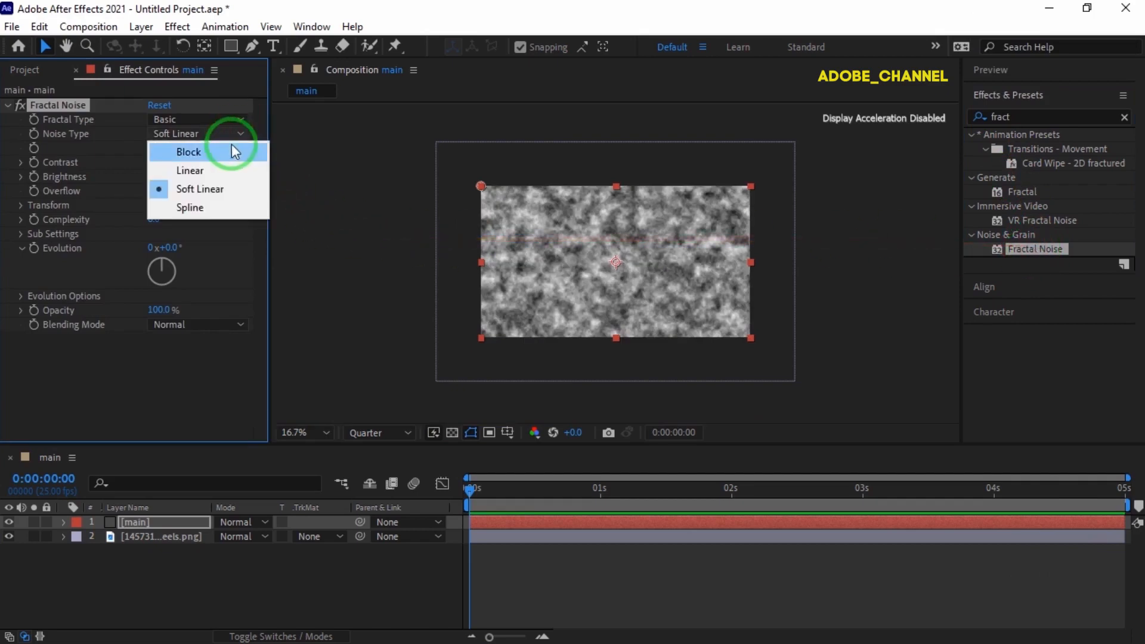
click(229, 156)
click(240, 119)
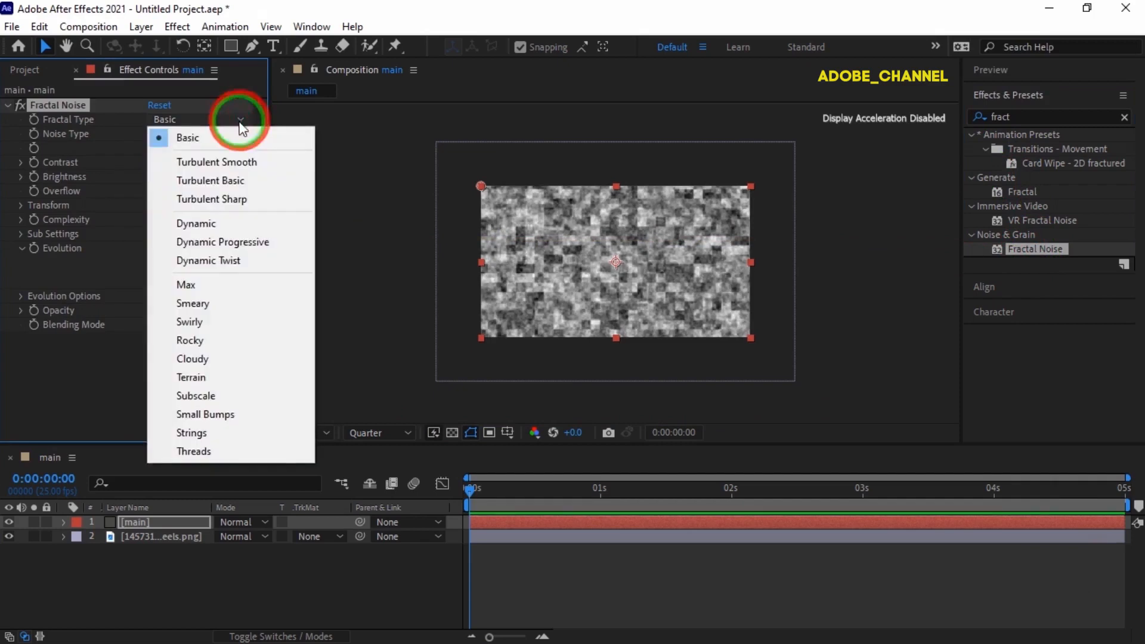
click(234, 164)
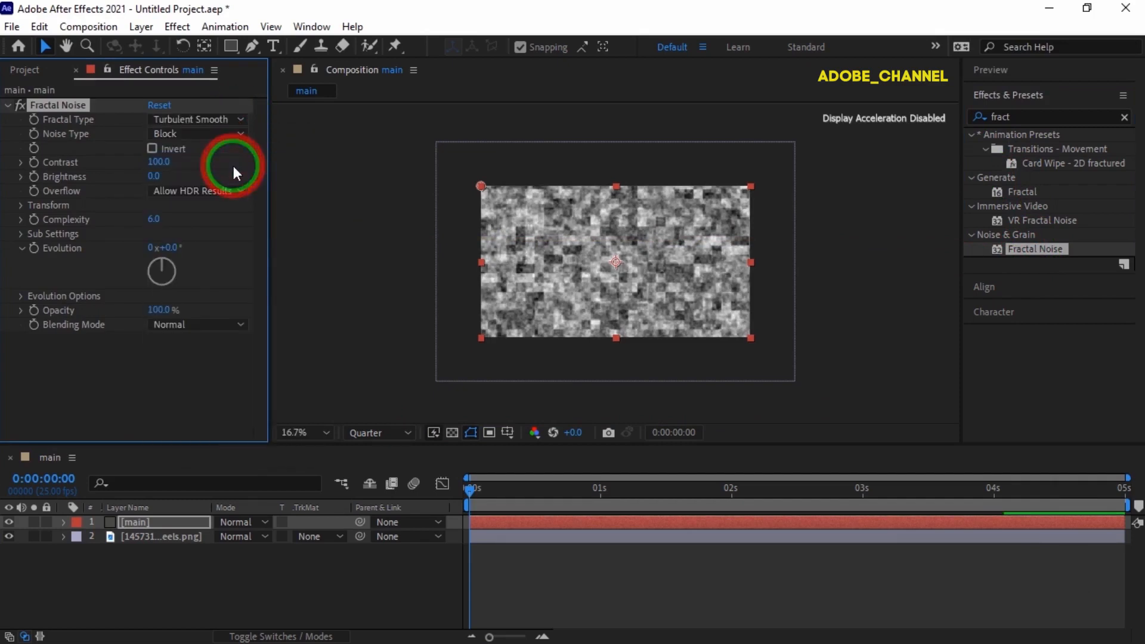
Set the Fractal Noise complexity to 1.
click(153, 219)
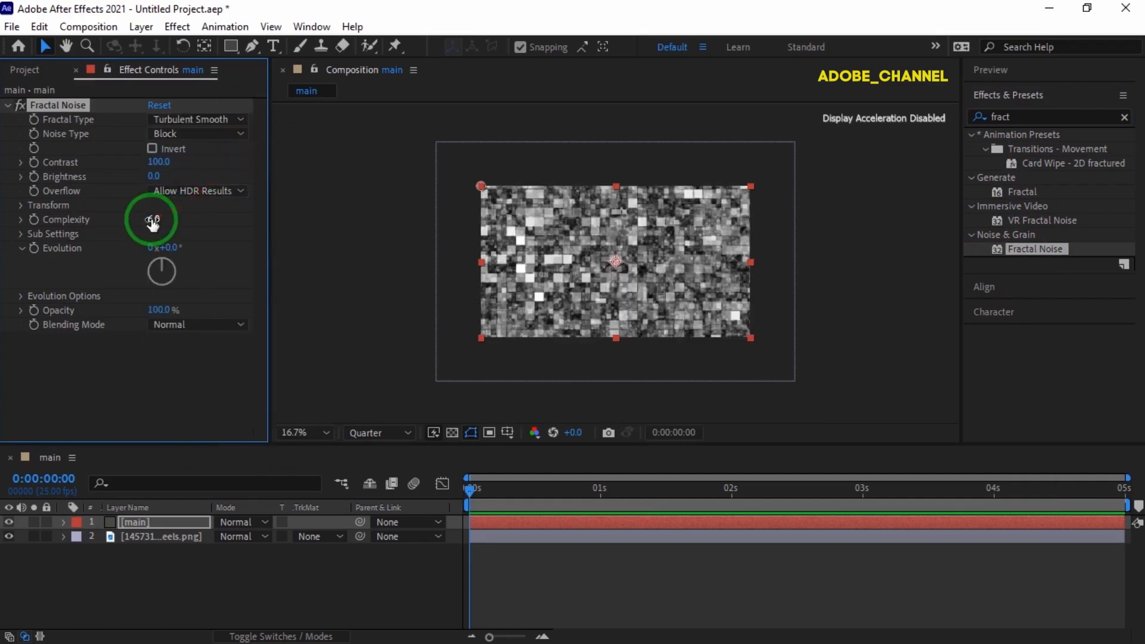
text(1)
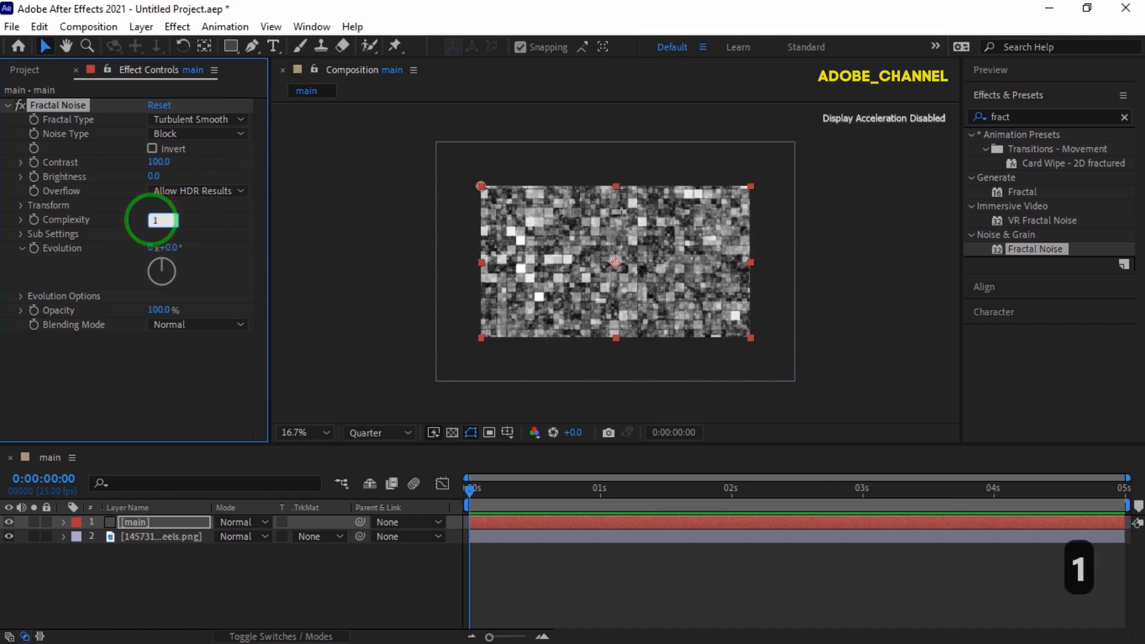
key(Return)
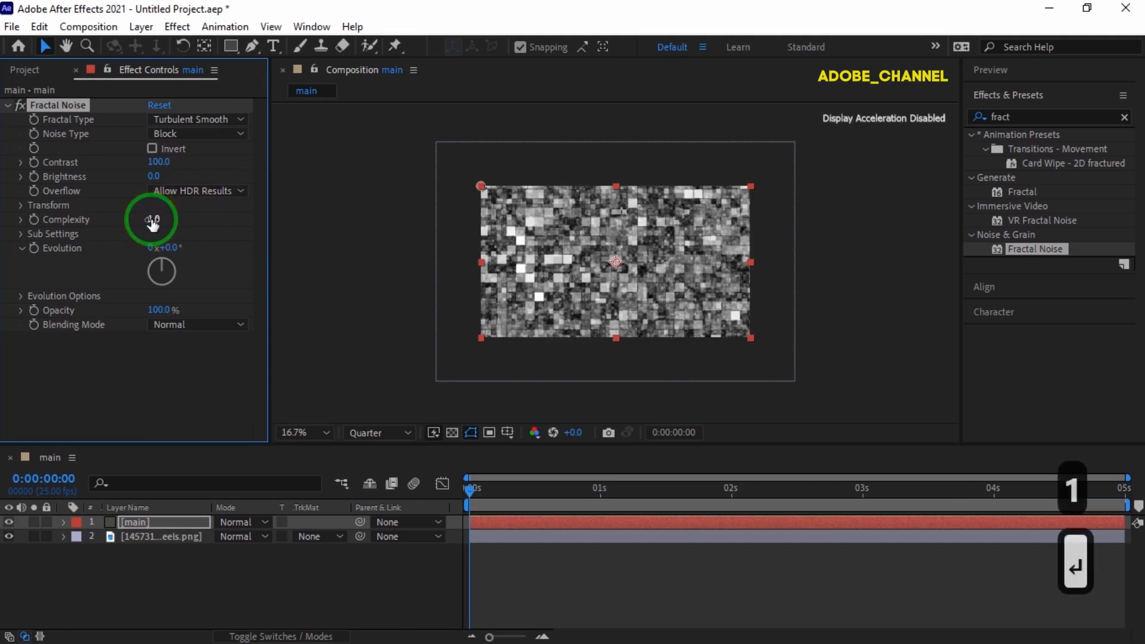
Set the scale in the Fractal Noise transform settings to 210.
click(321, 434)
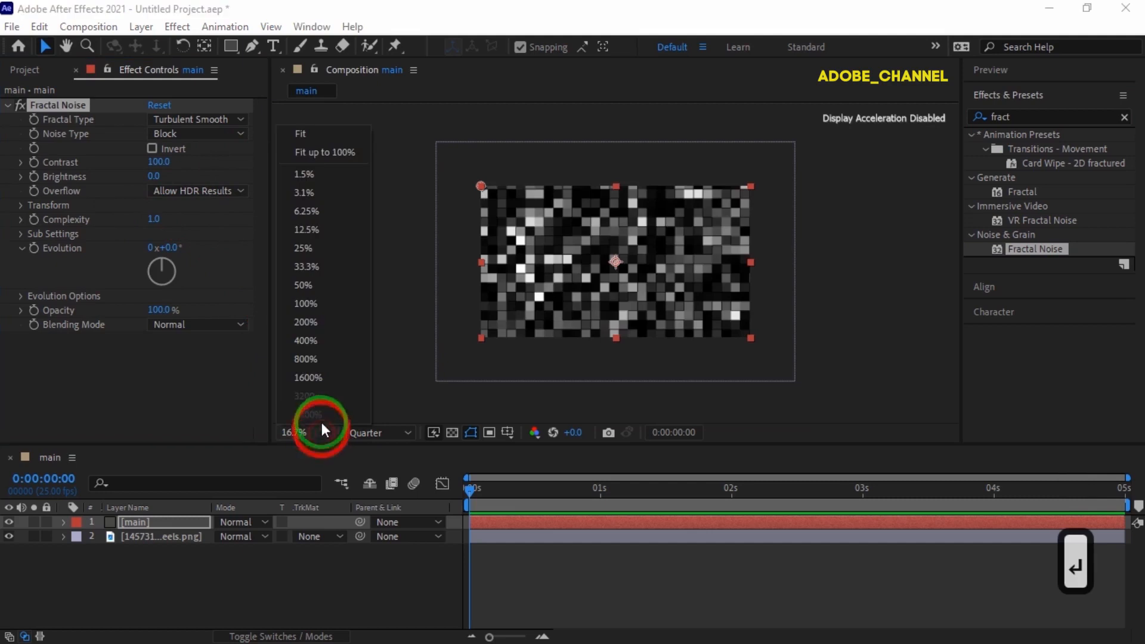
click(342, 151)
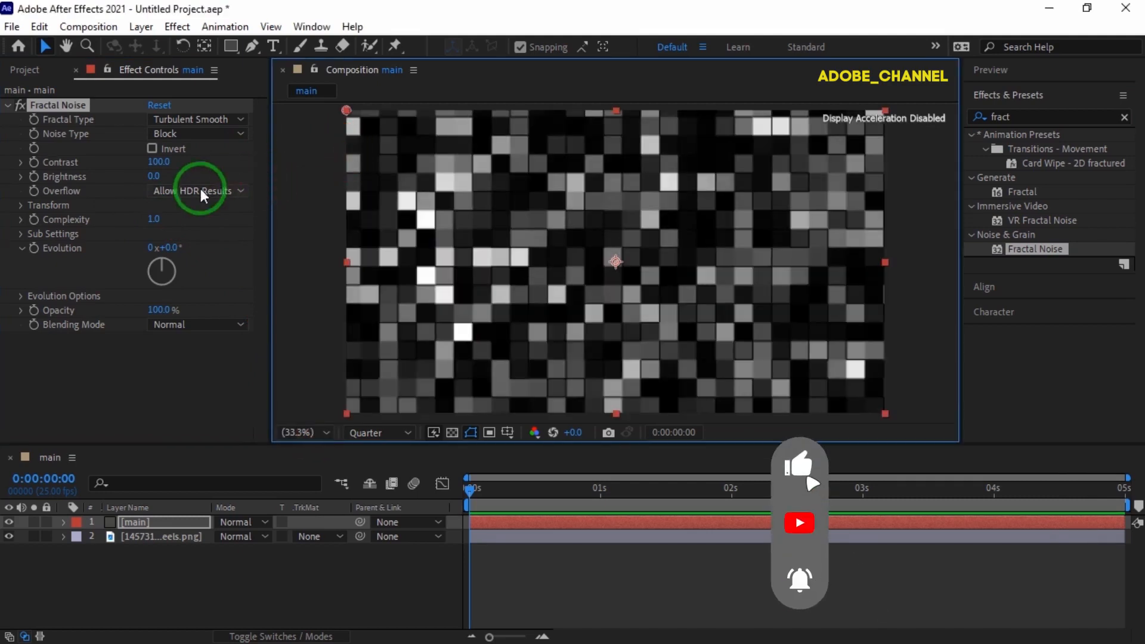
click(22, 205)
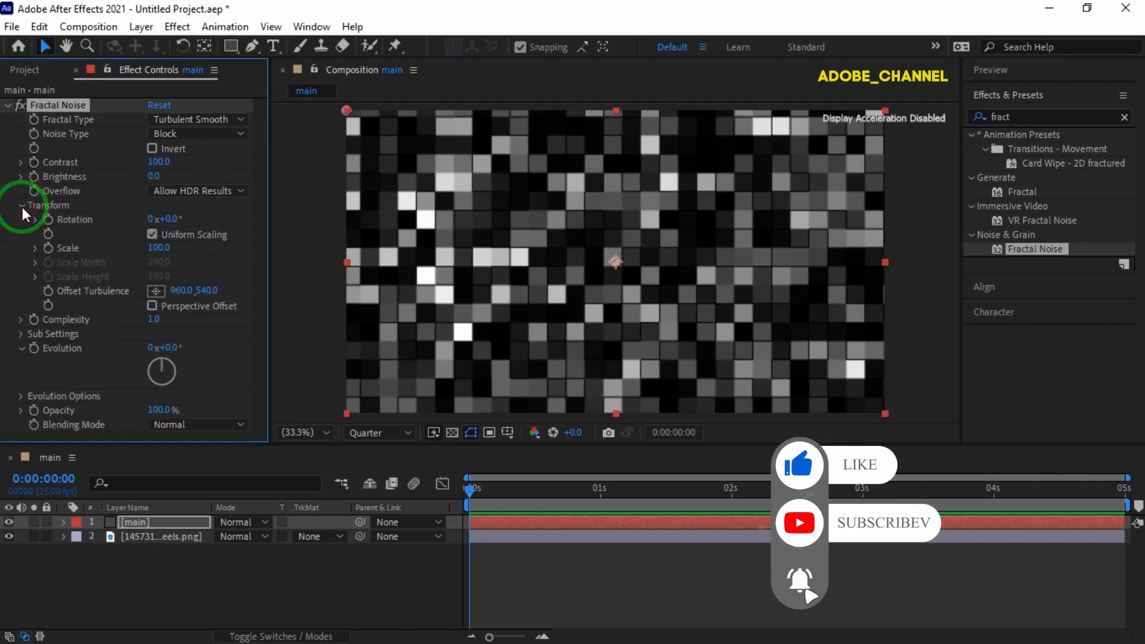
click(156, 247)
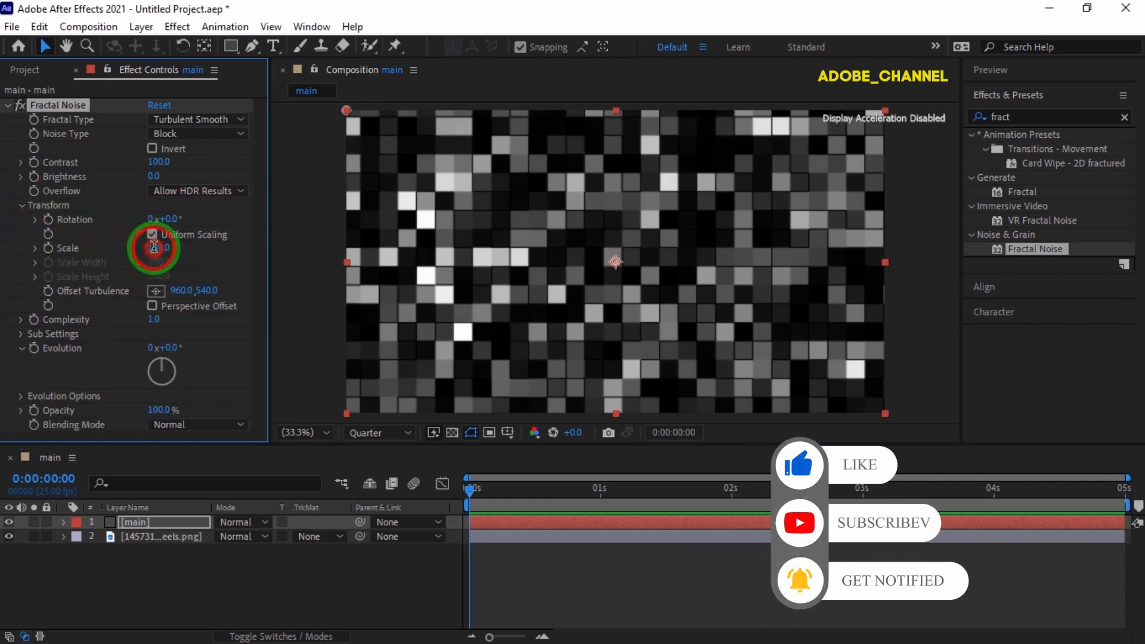
text(210)
key(Return)
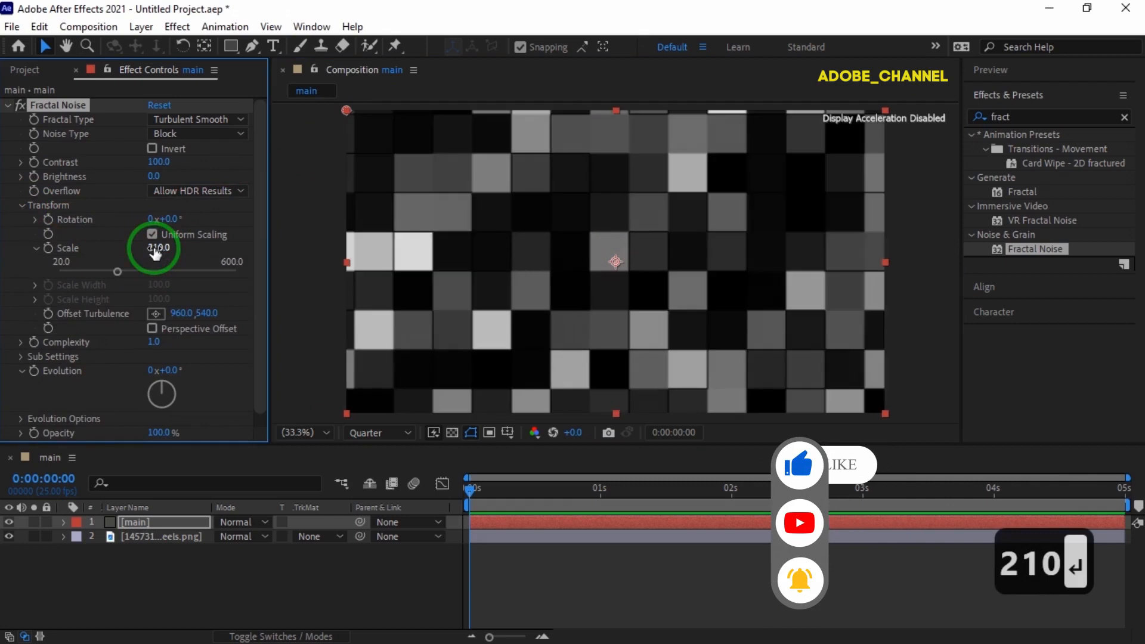
Set the Fractal Noise offset turbulence to 1045, 515.
click(178, 312)
text(1045)
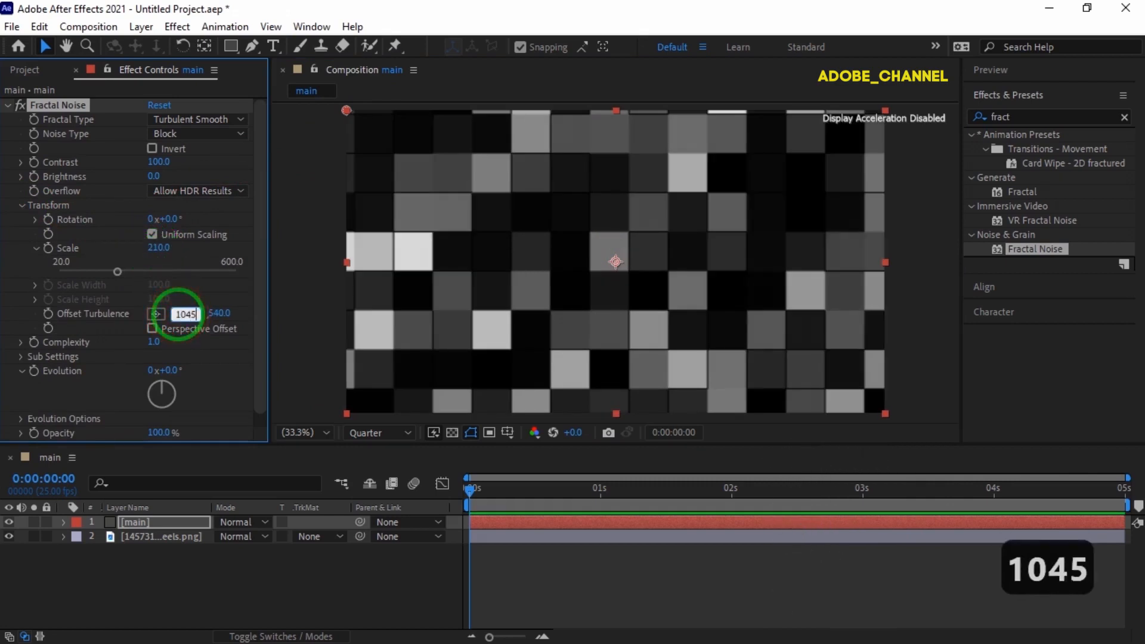
key(Return)
click(211, 313)
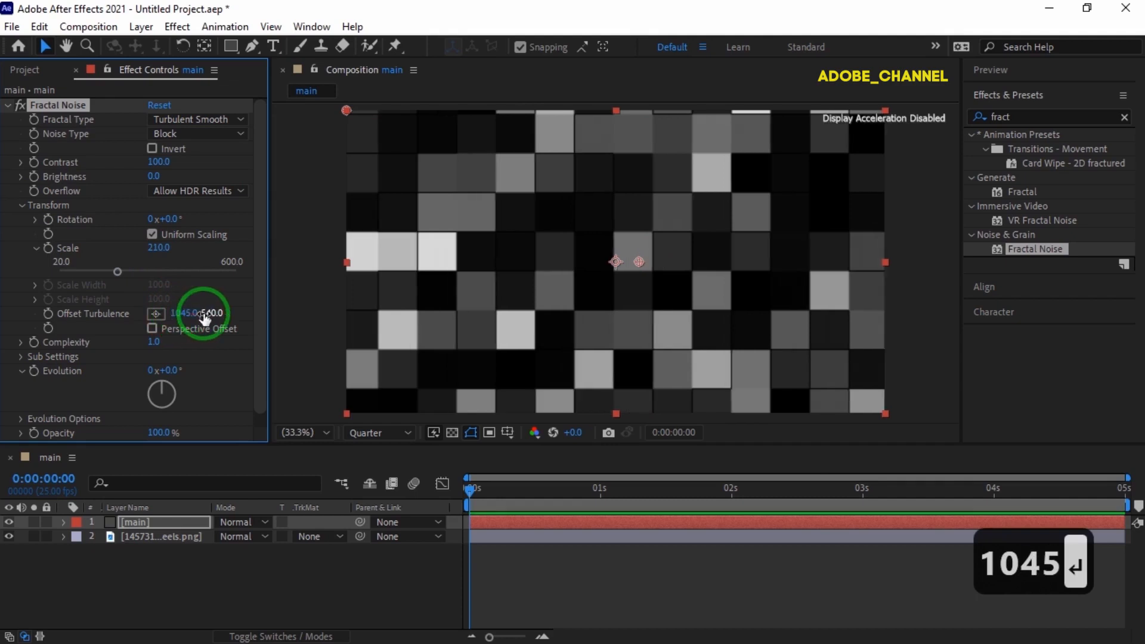
text(515)
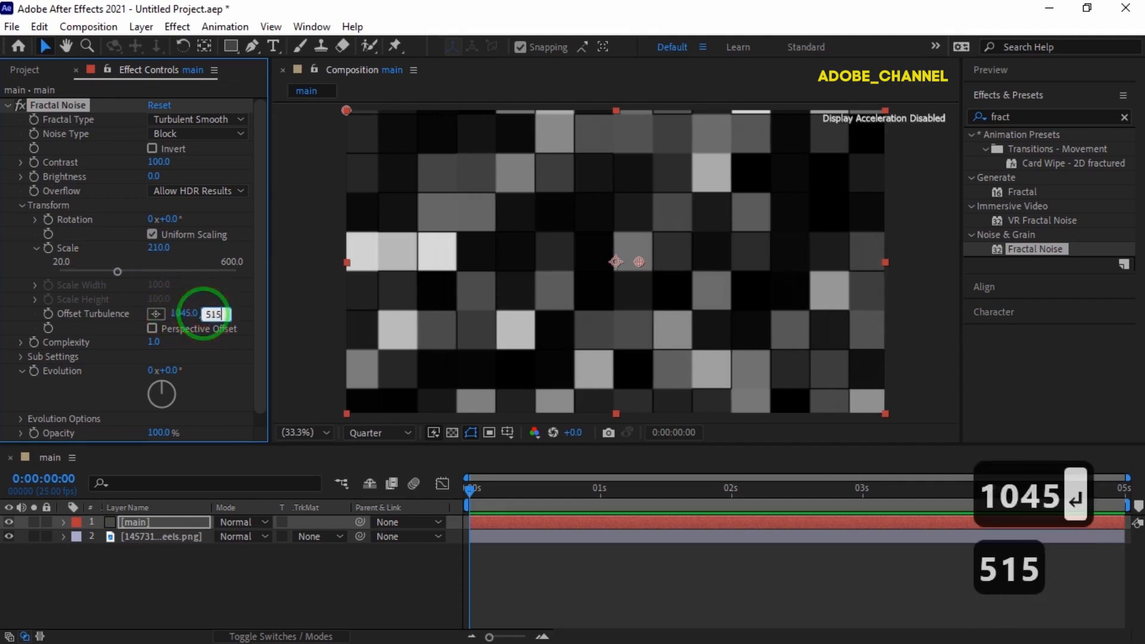
key(Return)
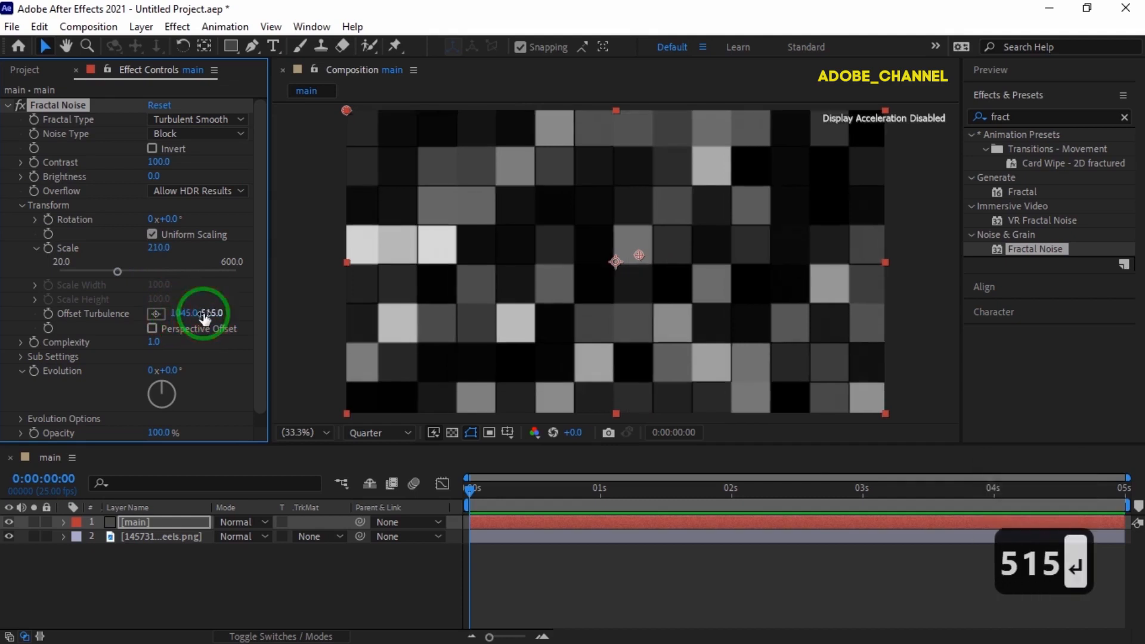
Set the Fractal Noise contrast to 500.
click(158, 162)
text(500)
key(Return)
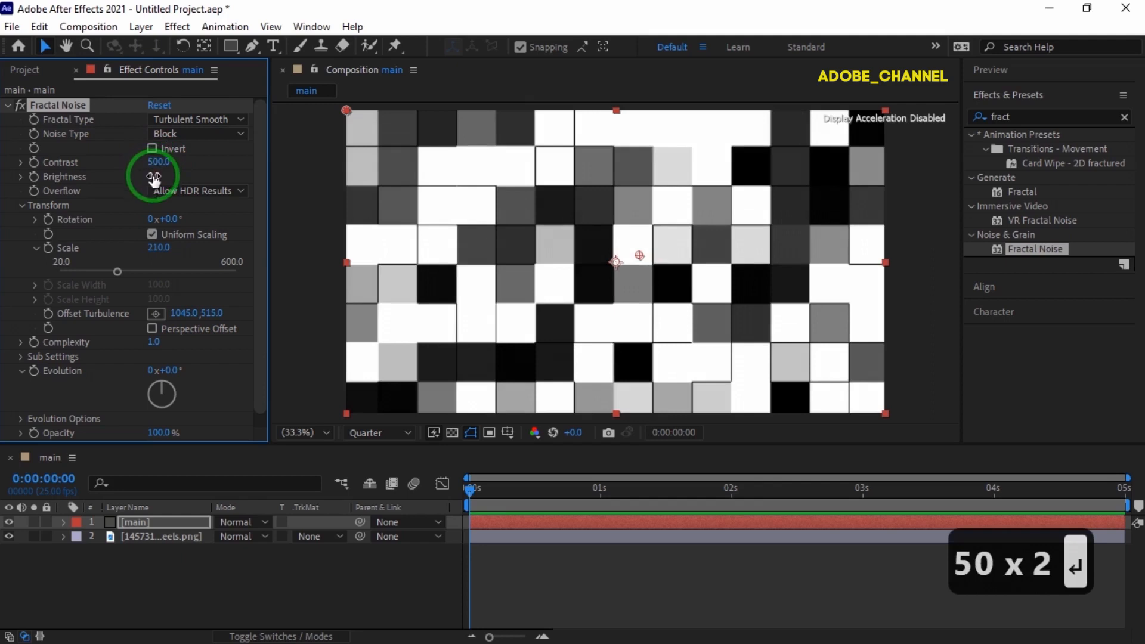
Set the Fractal Noise brightness to -500 and keyframe it at the start of the composition.
click(154, 176)
text(-500)
key(Return)
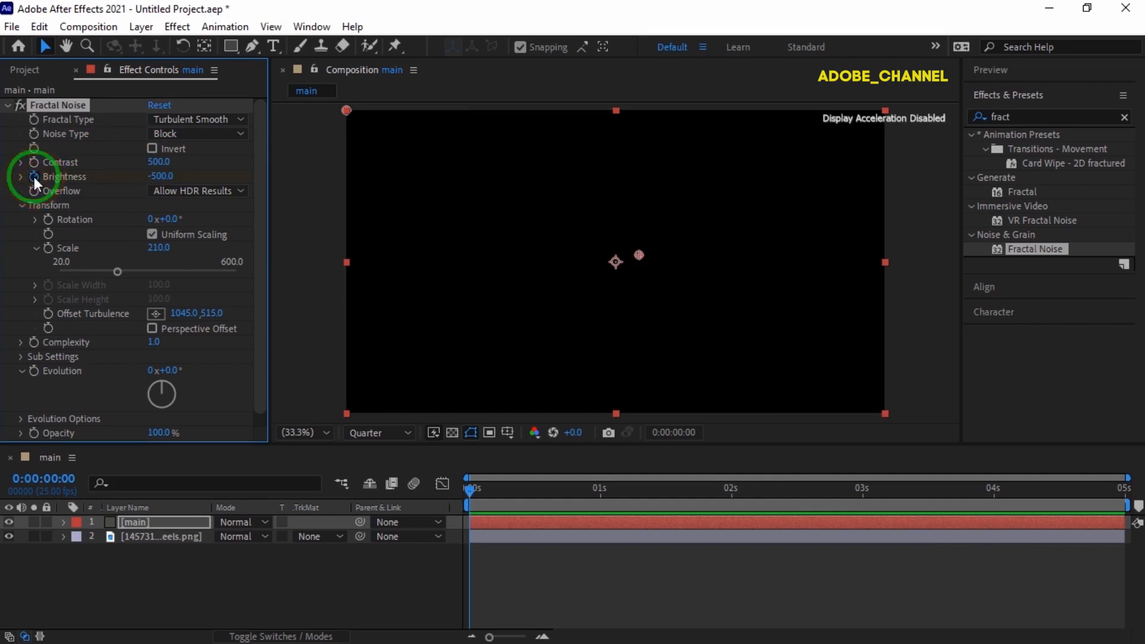
Add a second Brightness keyframe at 0:00:02:00 with a value of 100.
click(44, 478)
text(200)
key(Return)
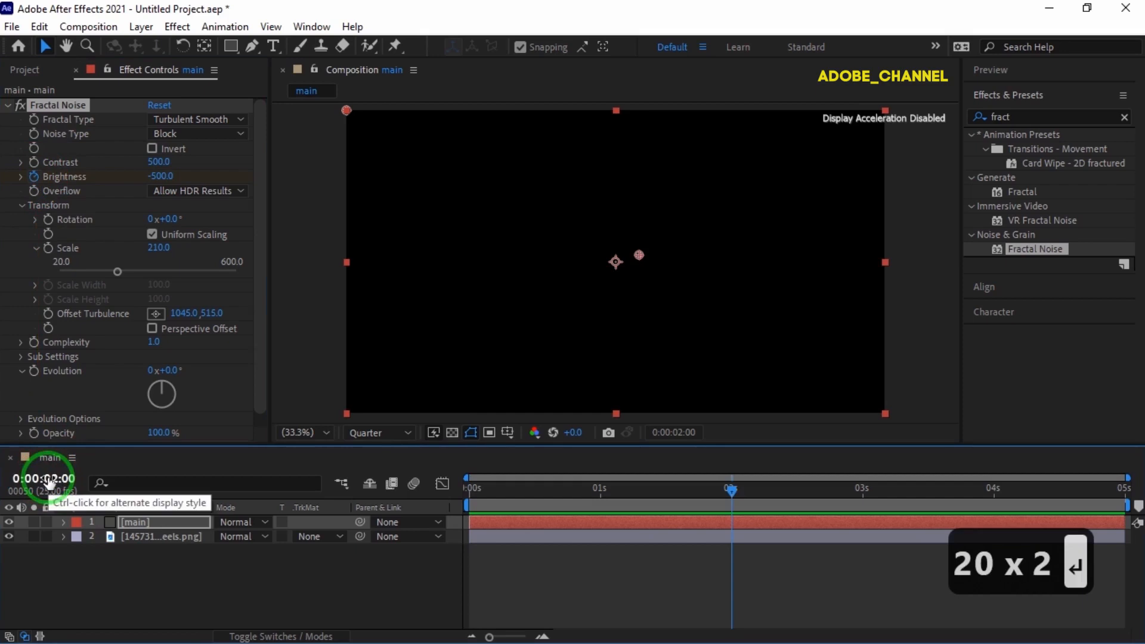
click(157, 176)
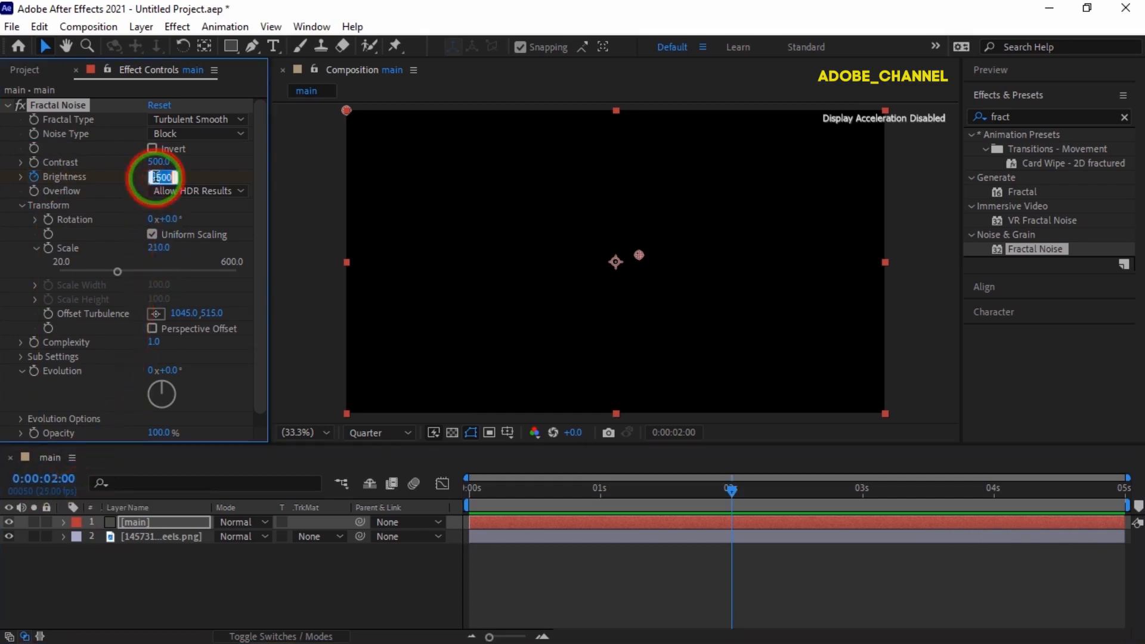
text(100)
key(Return)
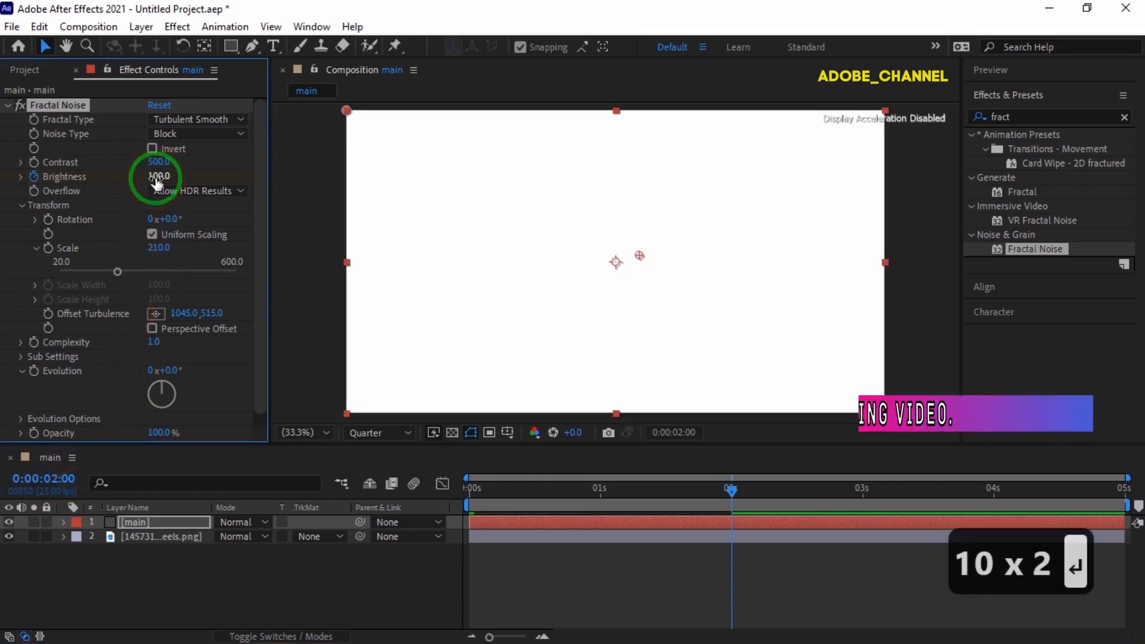
Reveal the main solid's keyframes and apply Easy Ease to both Brightness keyframes.
key(u)
drag(761, 546, 461, 557)
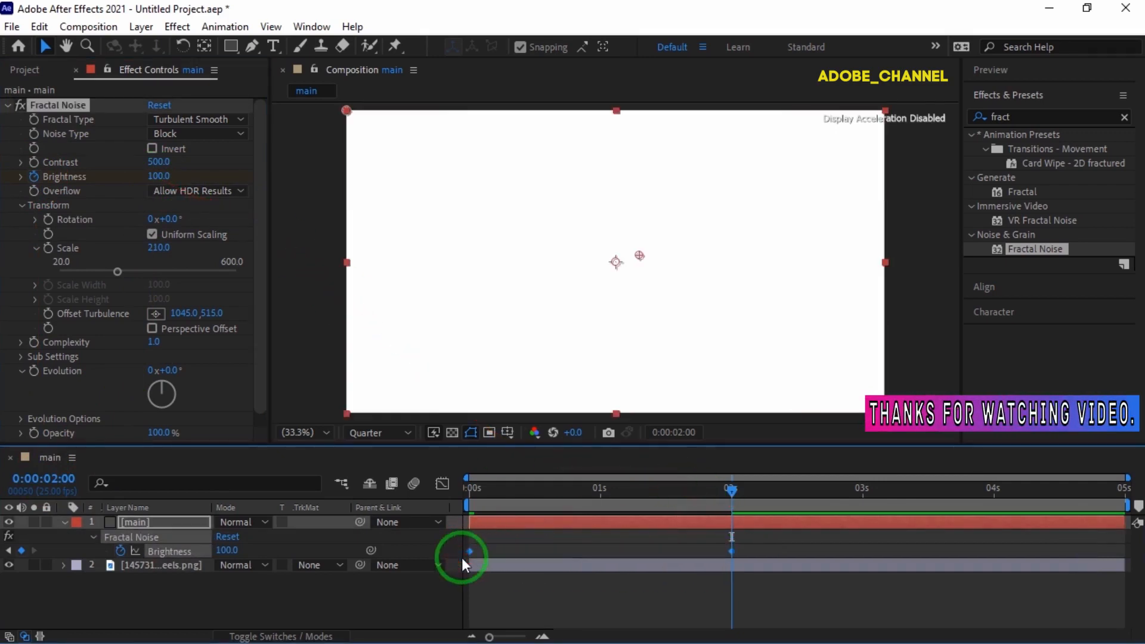
key(F9)
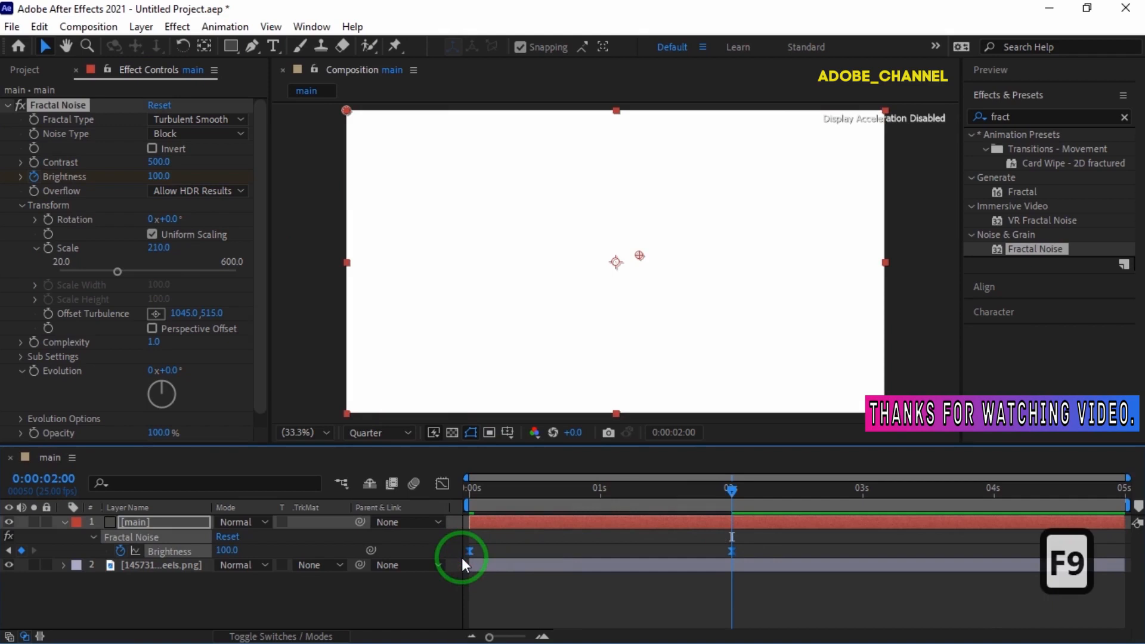
Reshape the Brightness speed graph to peak early and ease out slowly toward the 2-second keyframe, and collapse the main layer.
click(442, 484)
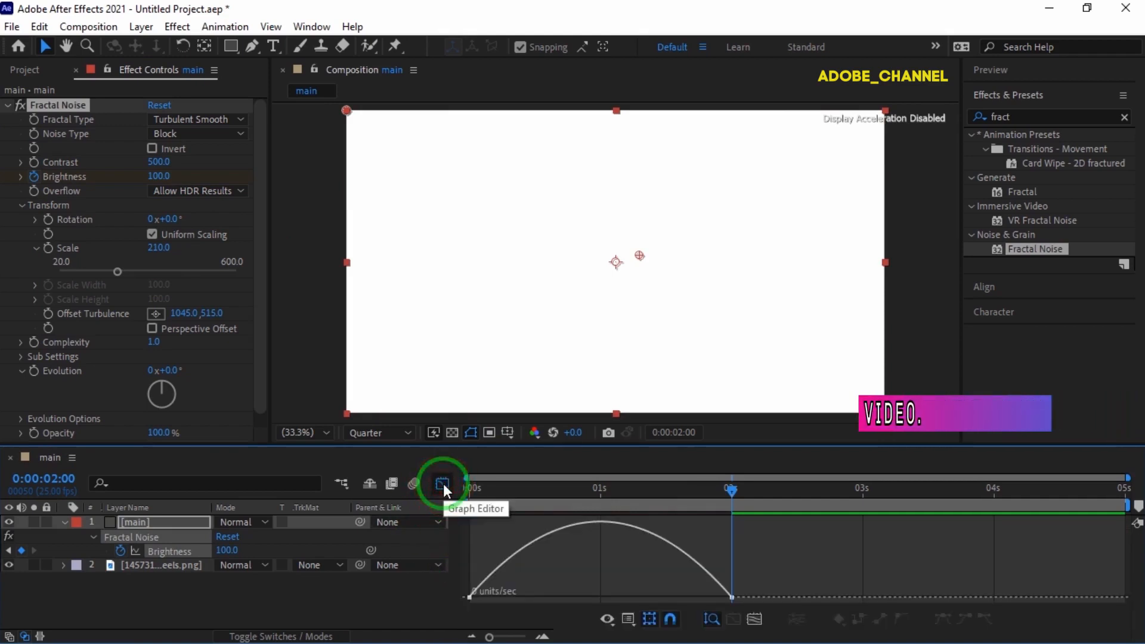
drag(768, 588, 695, 600)
click(688, 598)
drag(688, 599, 553, 595)
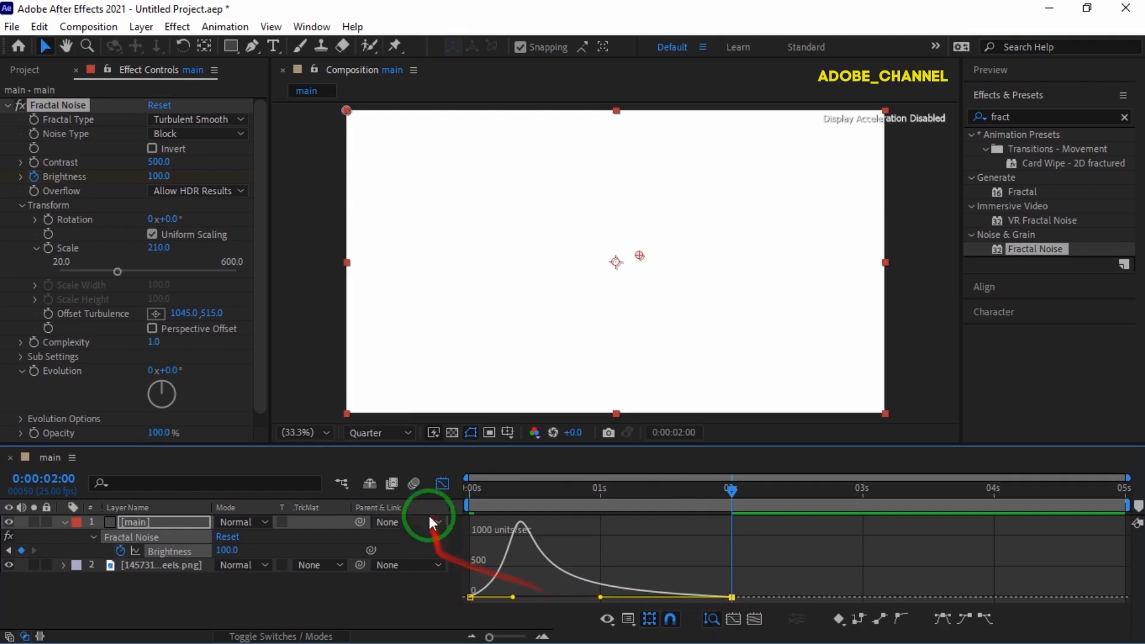
click(442, 484)
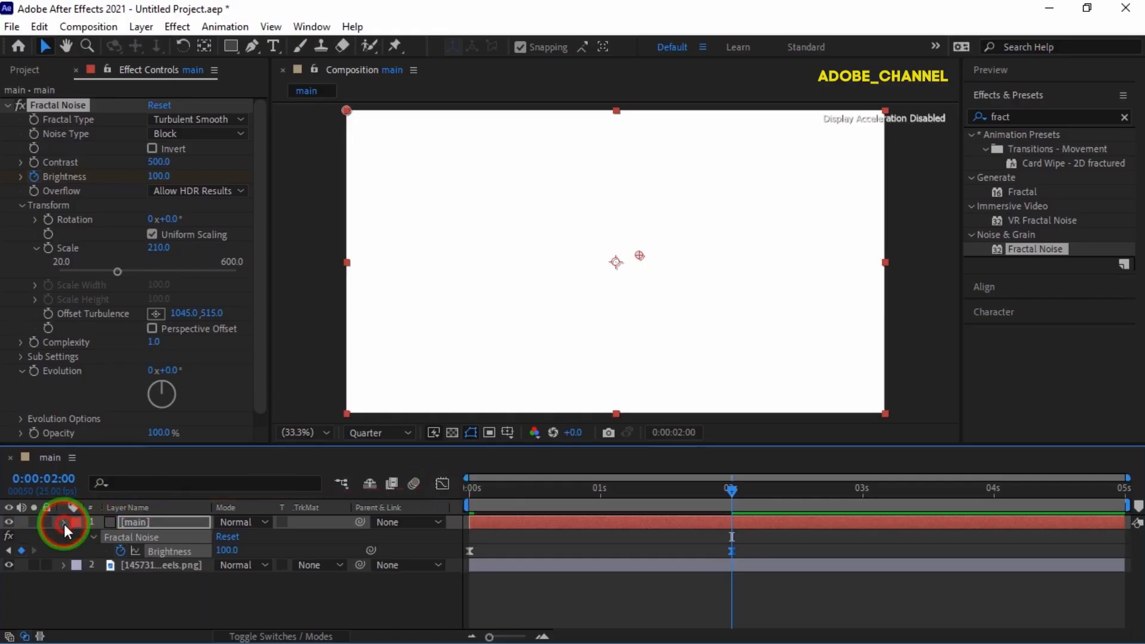
click(63, 523)
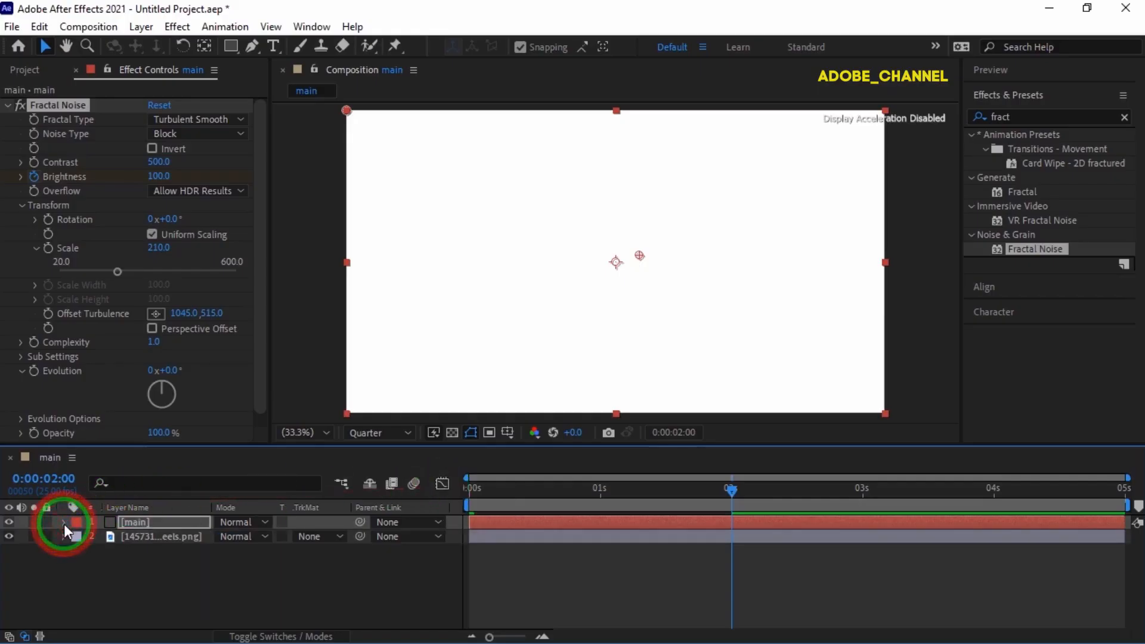
Pre-compose the main solid with all attributes moved into the new composition, and use it as the car image's Luma matte.
right_click(173, 522)
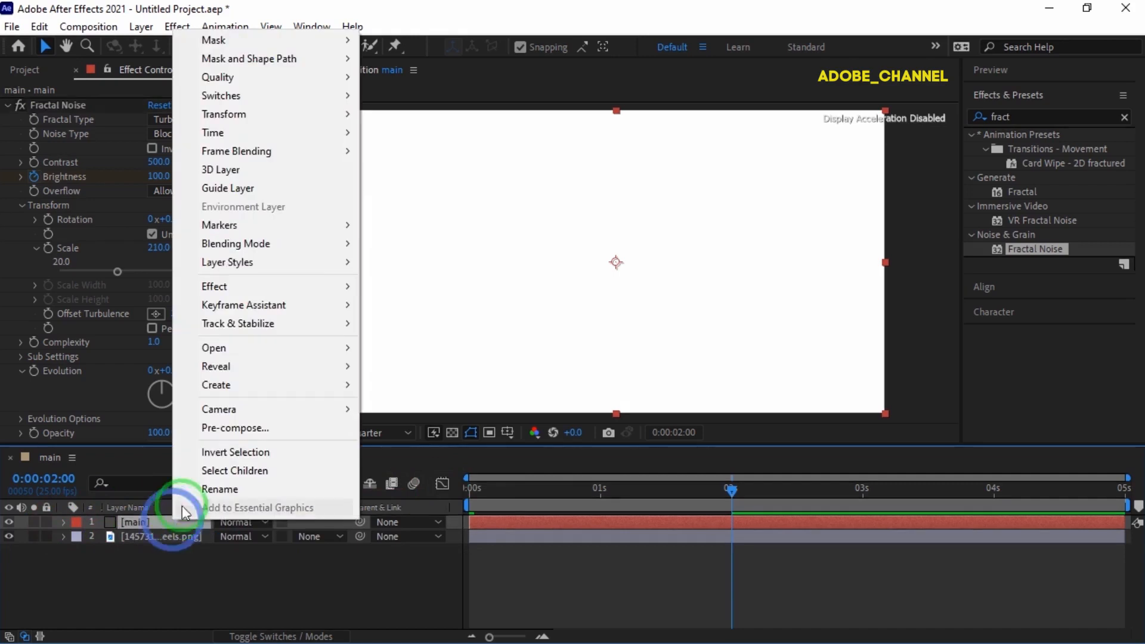
click(206, 430)
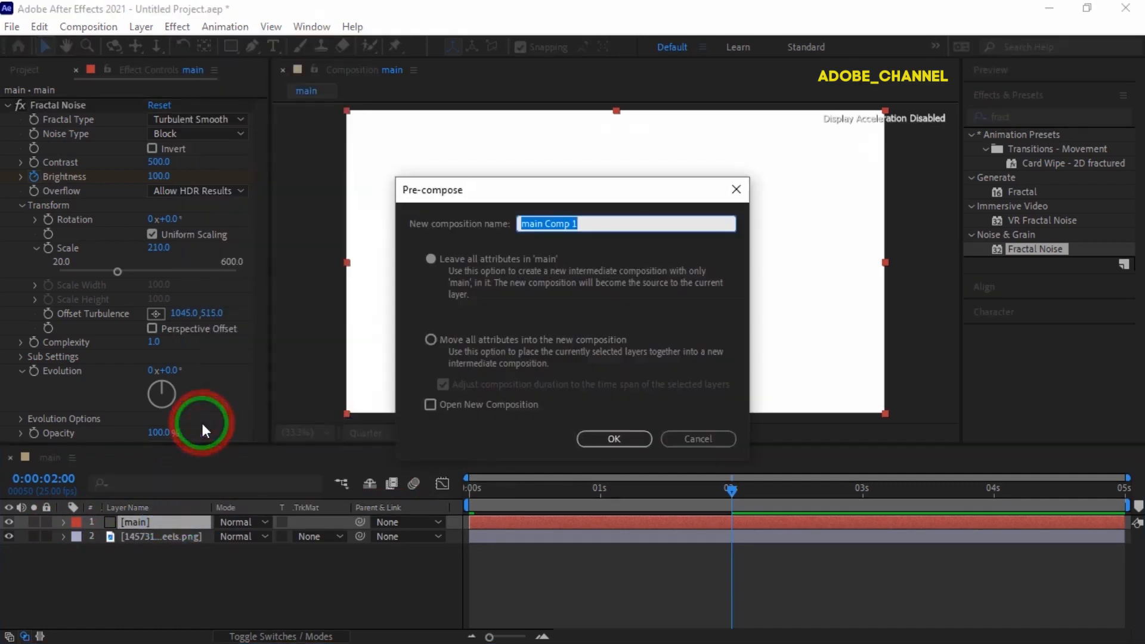
click(431, 339)
click(608, 441)
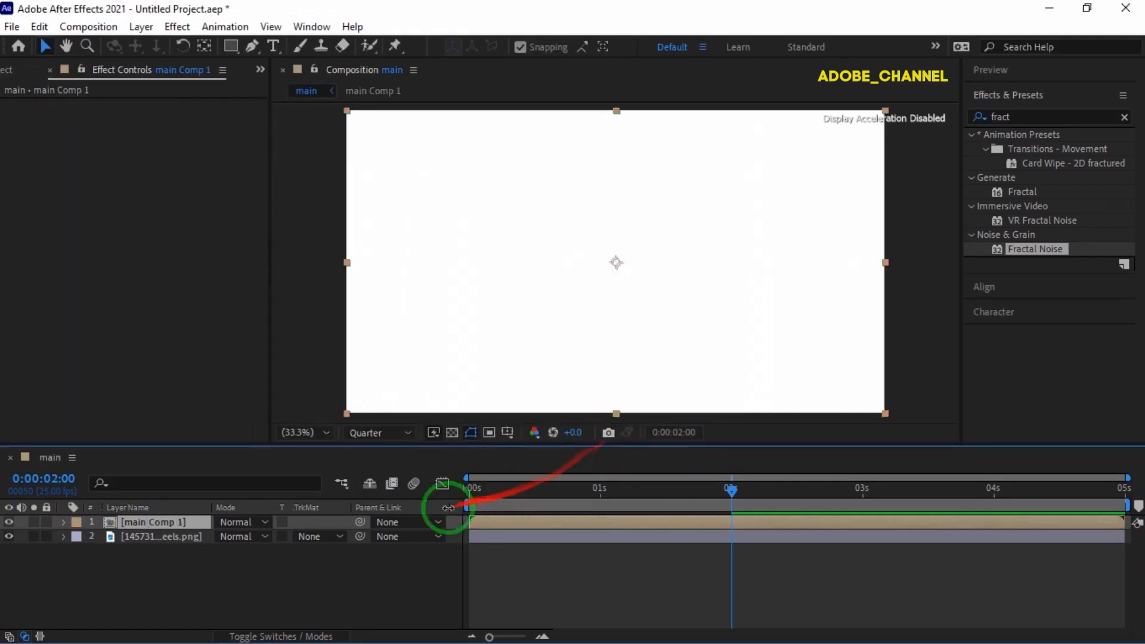
click(341, 536)
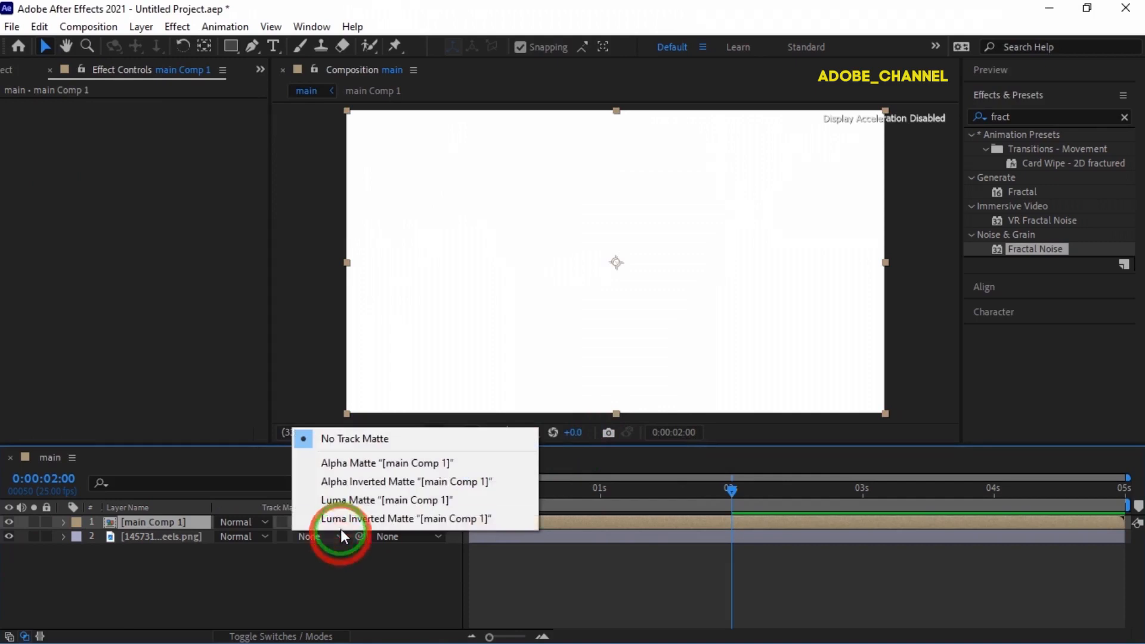
click(360, 501)
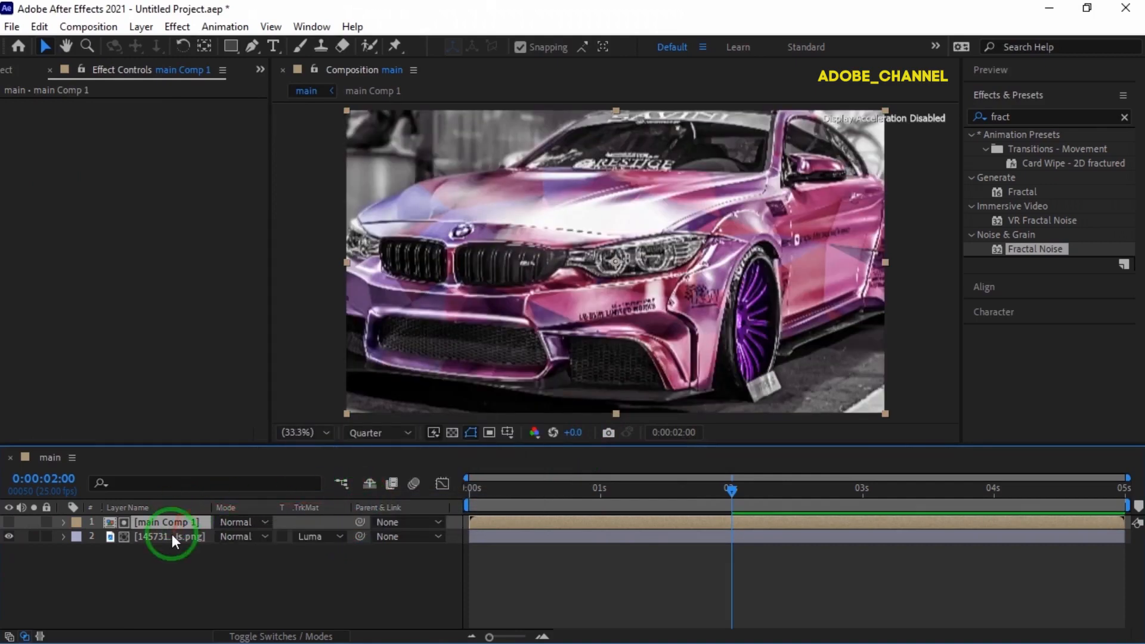
Duplicate the main Comp 1 layer and apply an inverted Find Edges effect to the top copy.
key(ctrl+d)
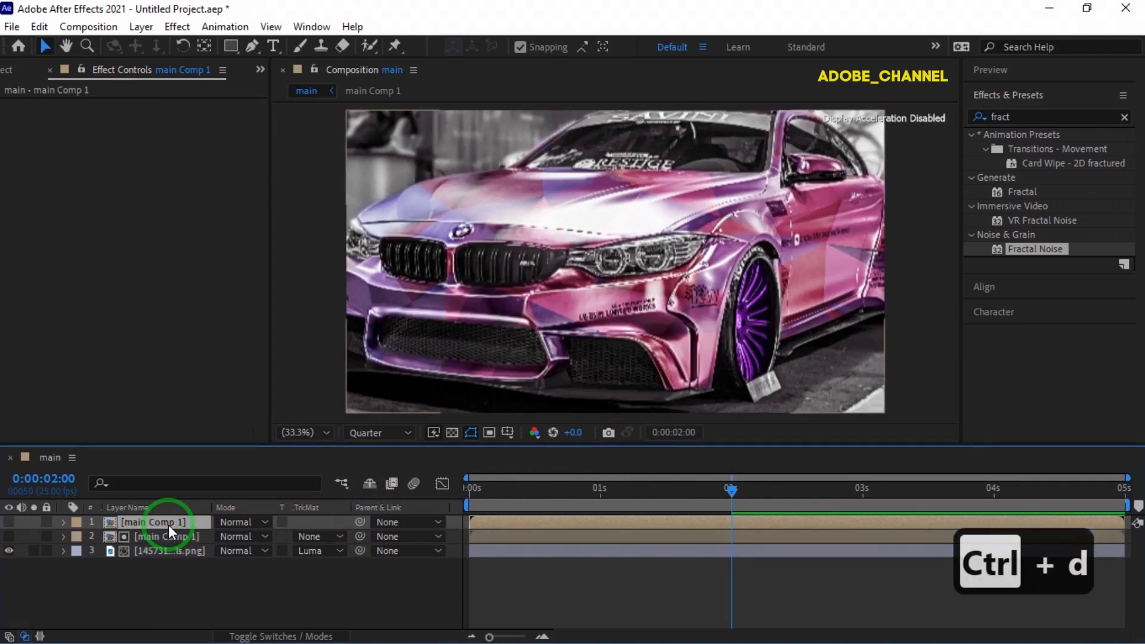
click(1033, 117)
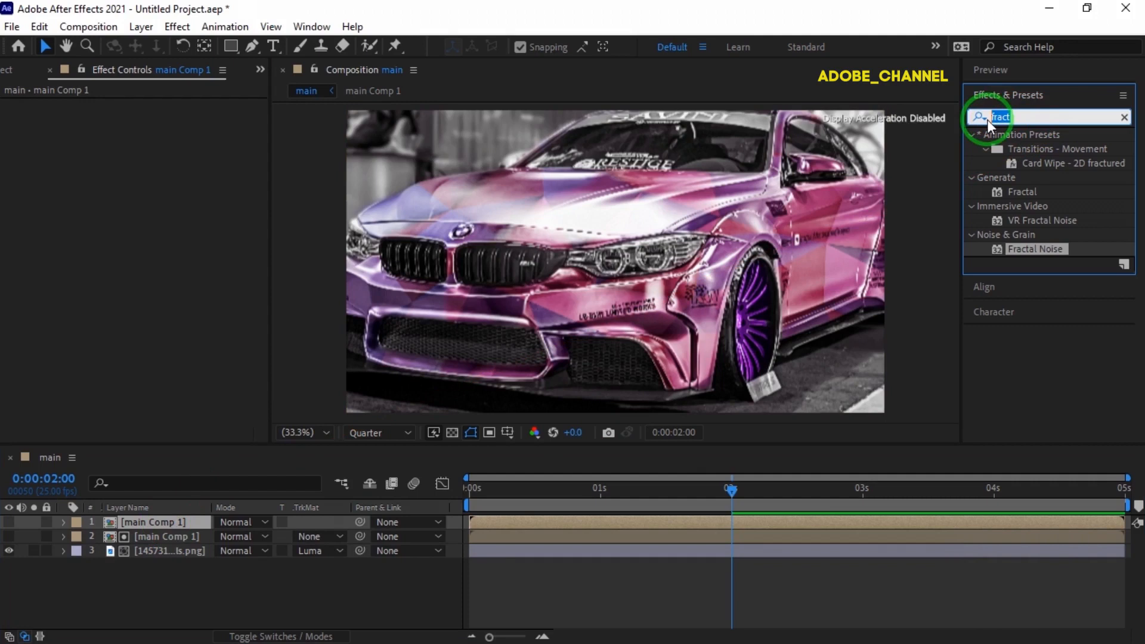
text(find)
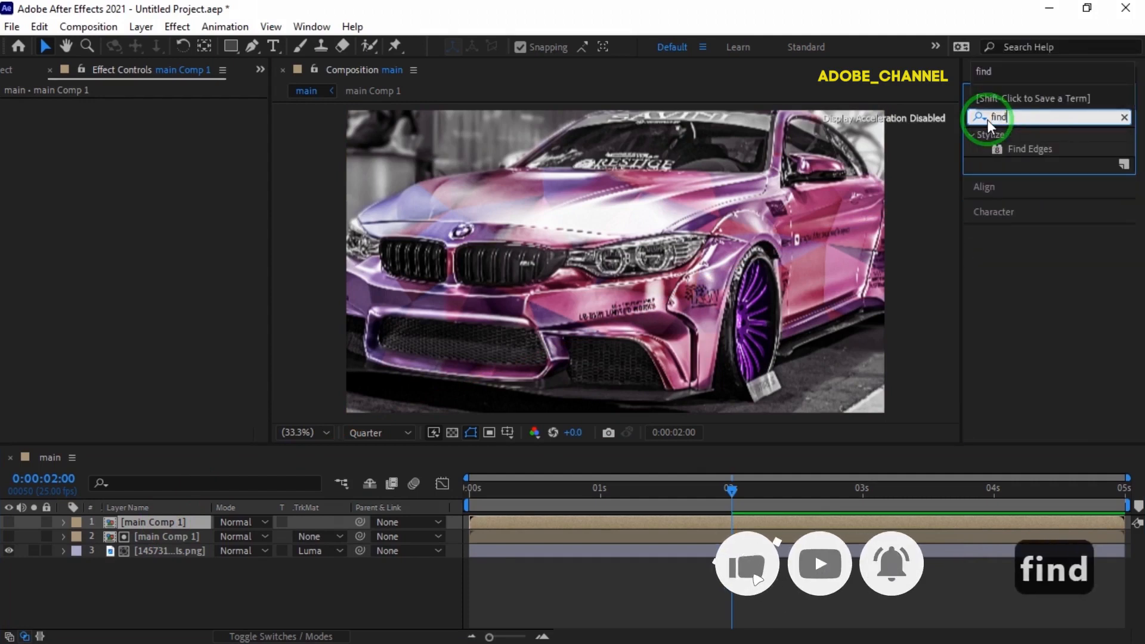
click(1029, 149)
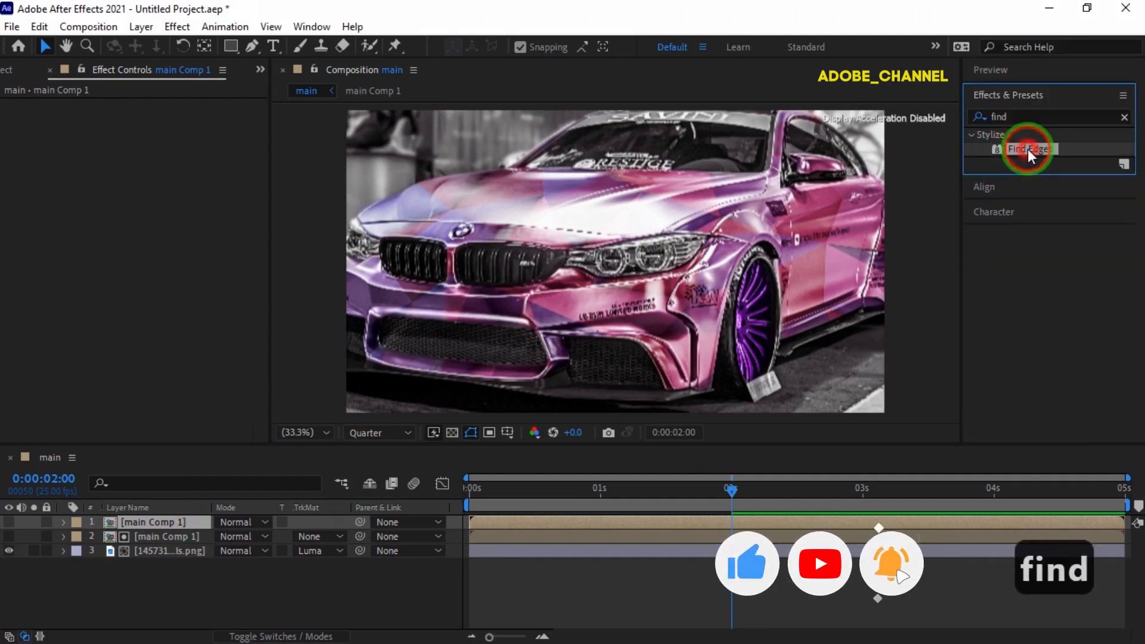
double_click(1028, 149)
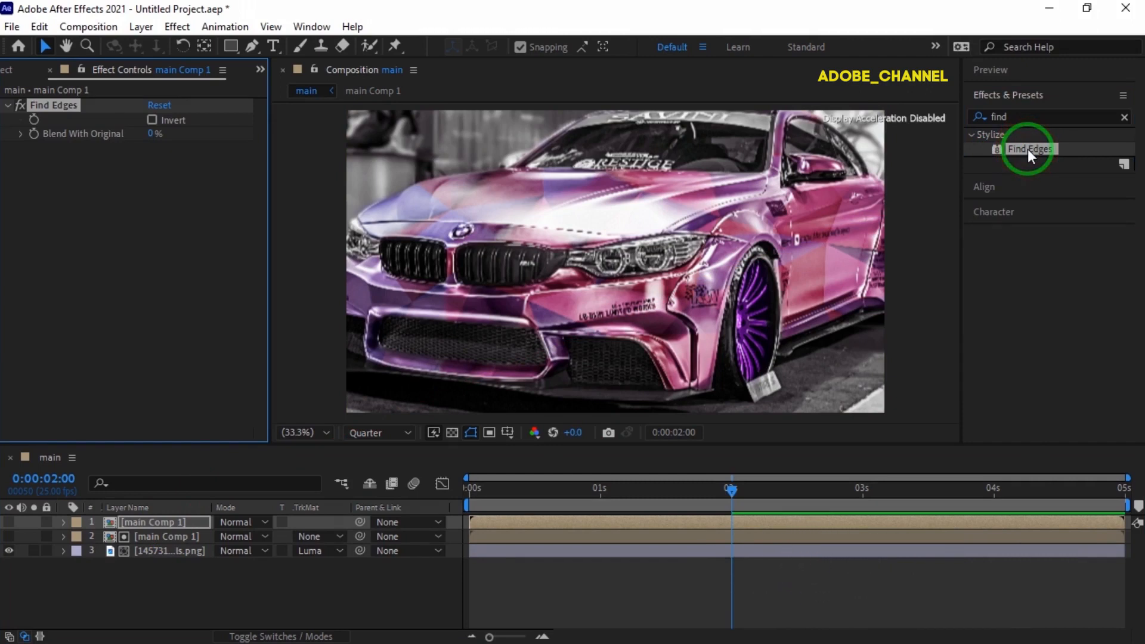
click(152, 120)
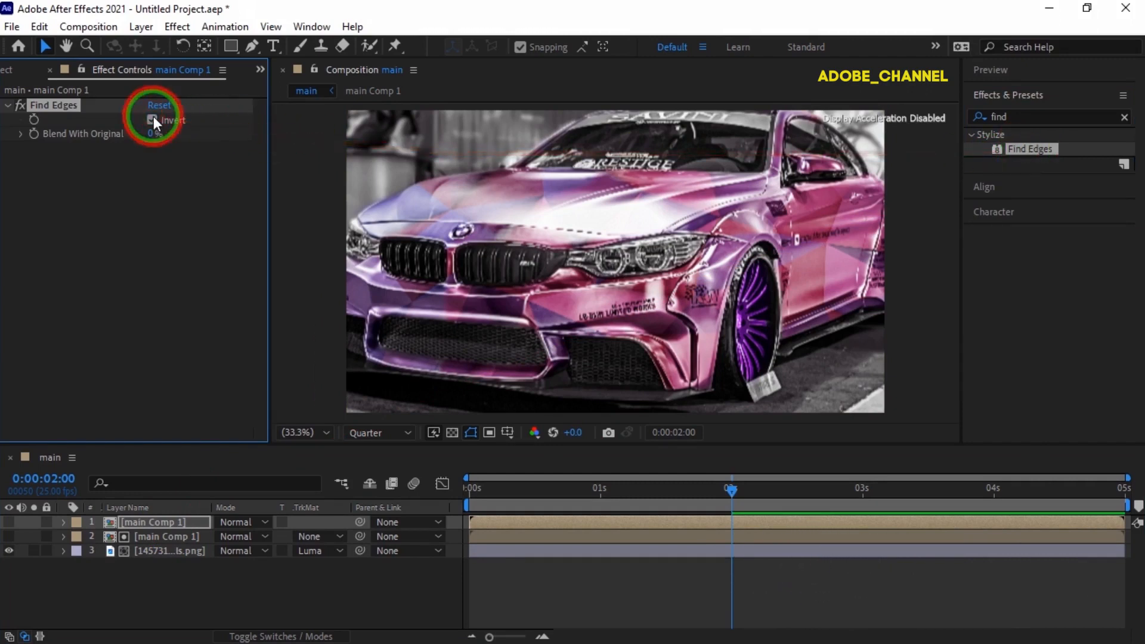
Make the Find Edges layer visible, duplicate it, and set the lower copy's track matte to Luma.
click(162, 521)
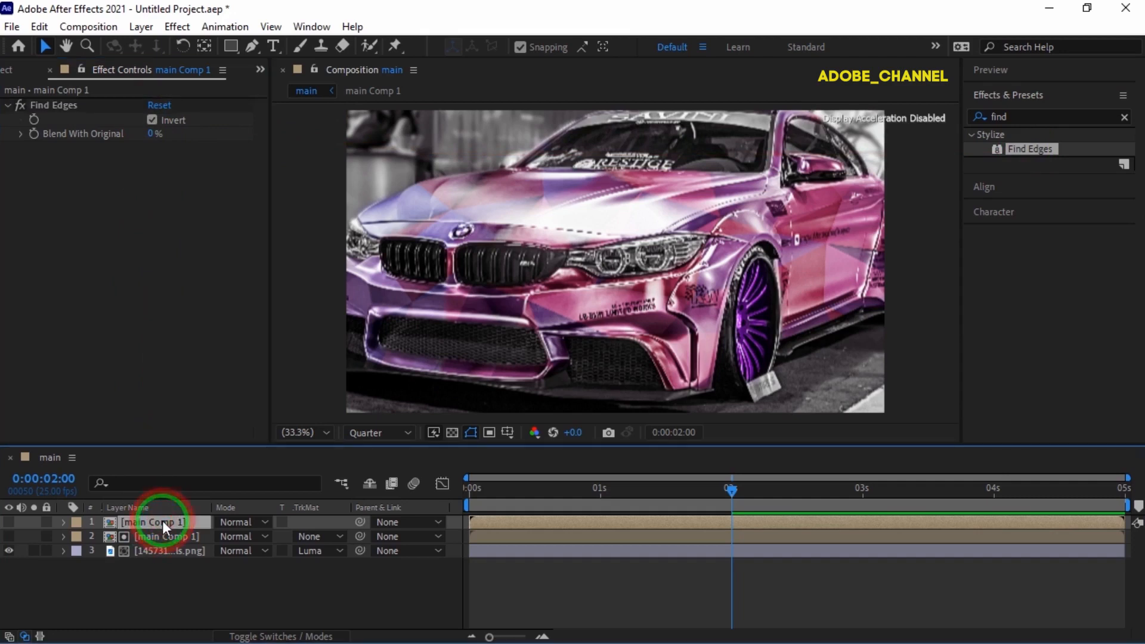
click(10, 522)
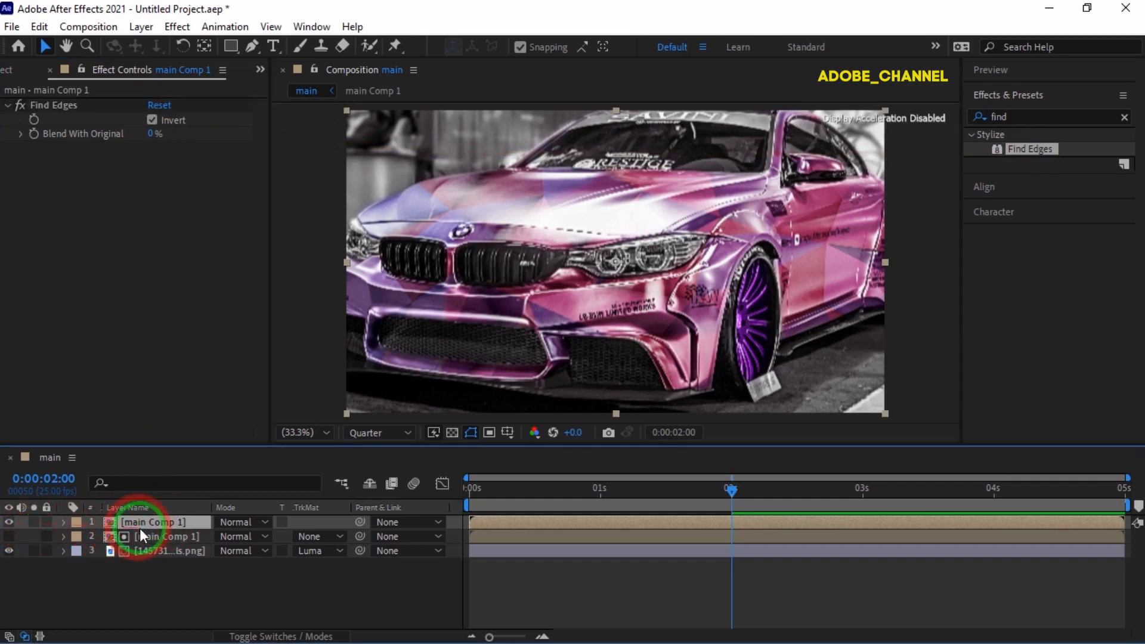
key(ctrl+d)
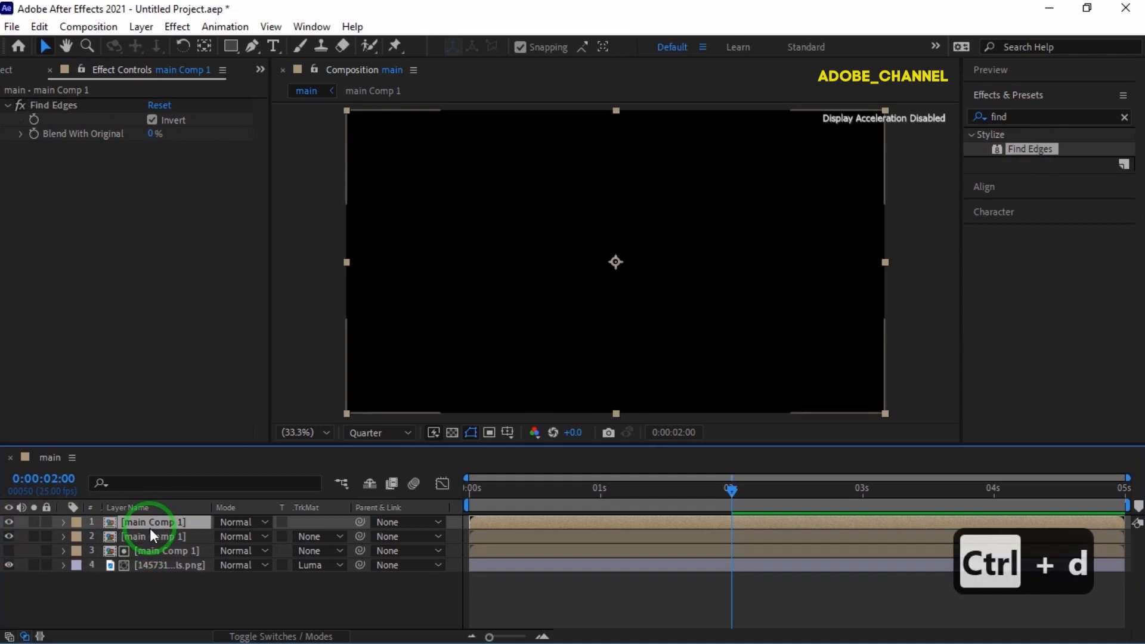
click(342, 537)
click(347, 501)
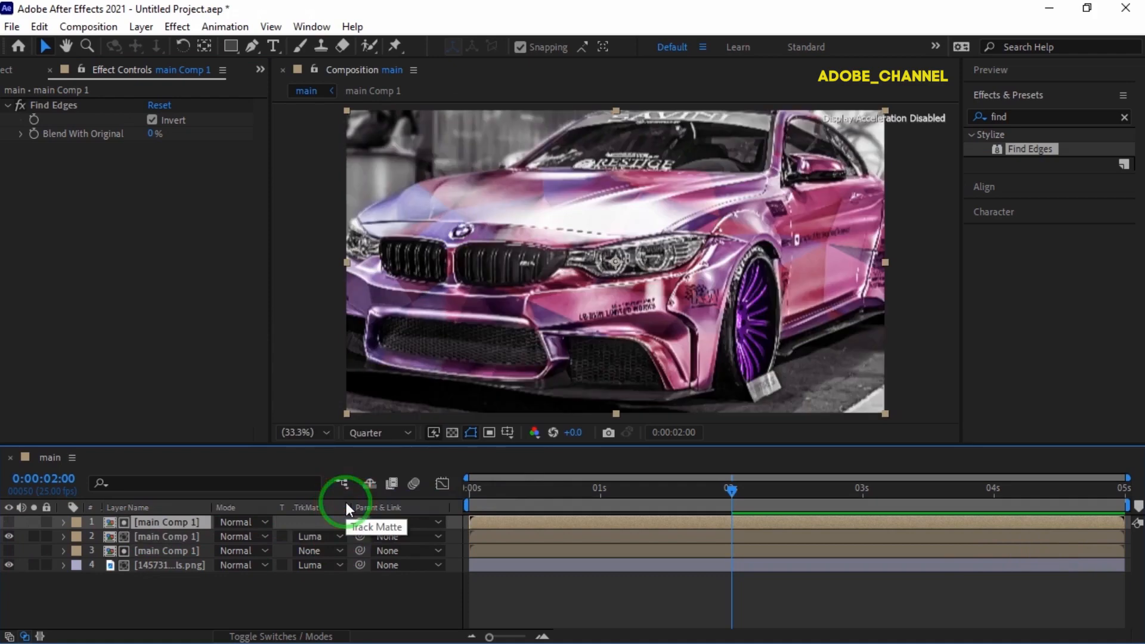
Keyframe the car image's Scale at the start of the composition with a value of 90%.
click(172, 567)
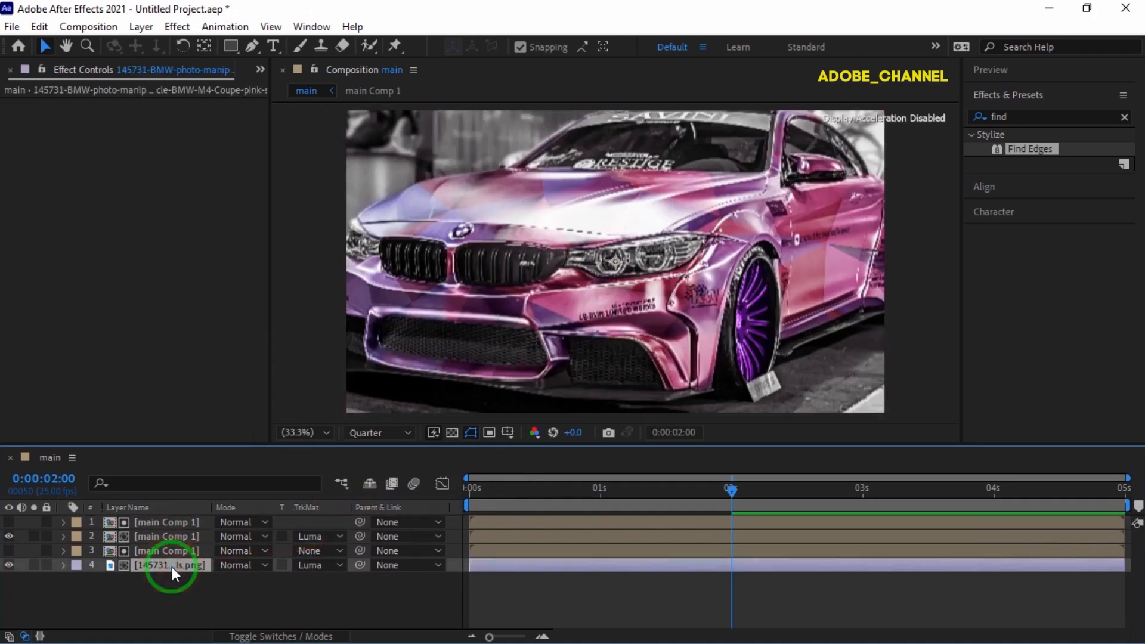
key(s)
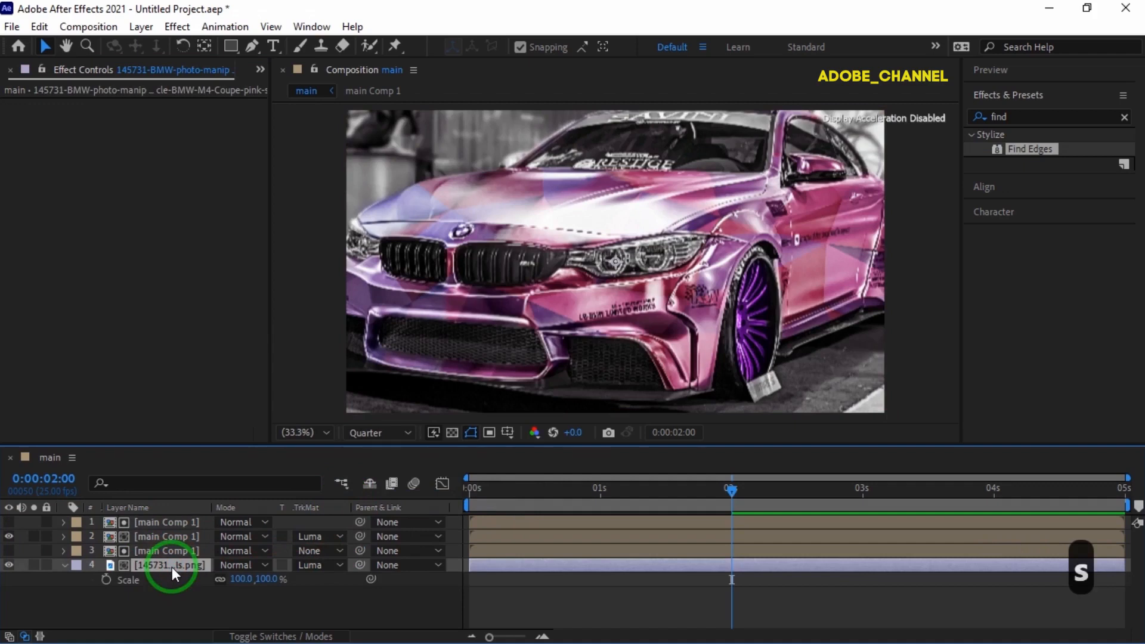
click(470, 493)
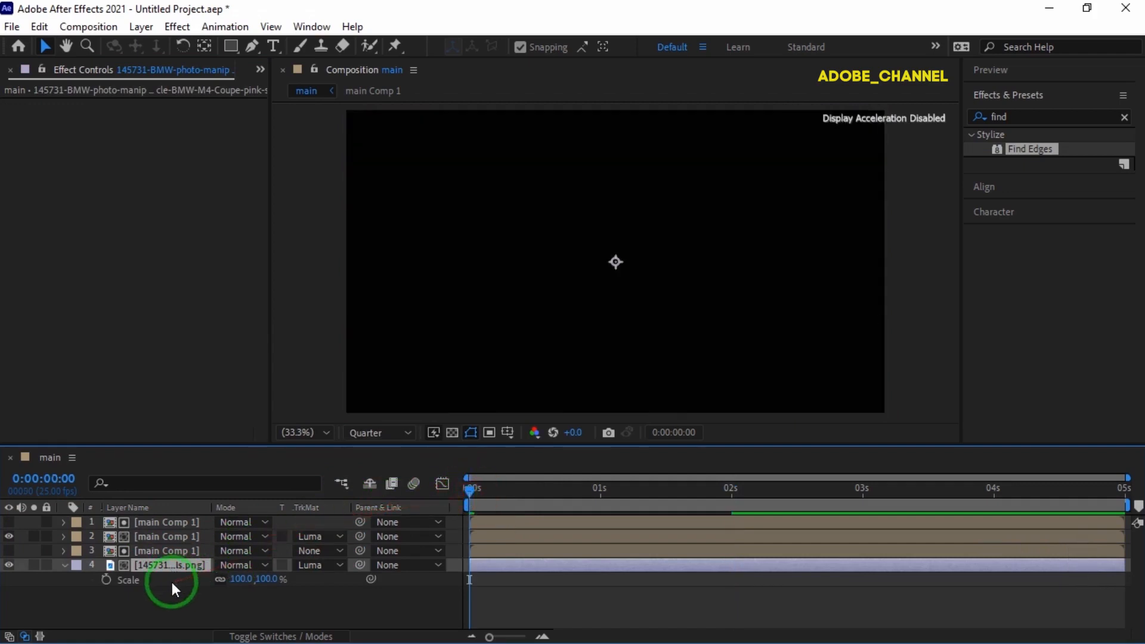
click(107, 580)
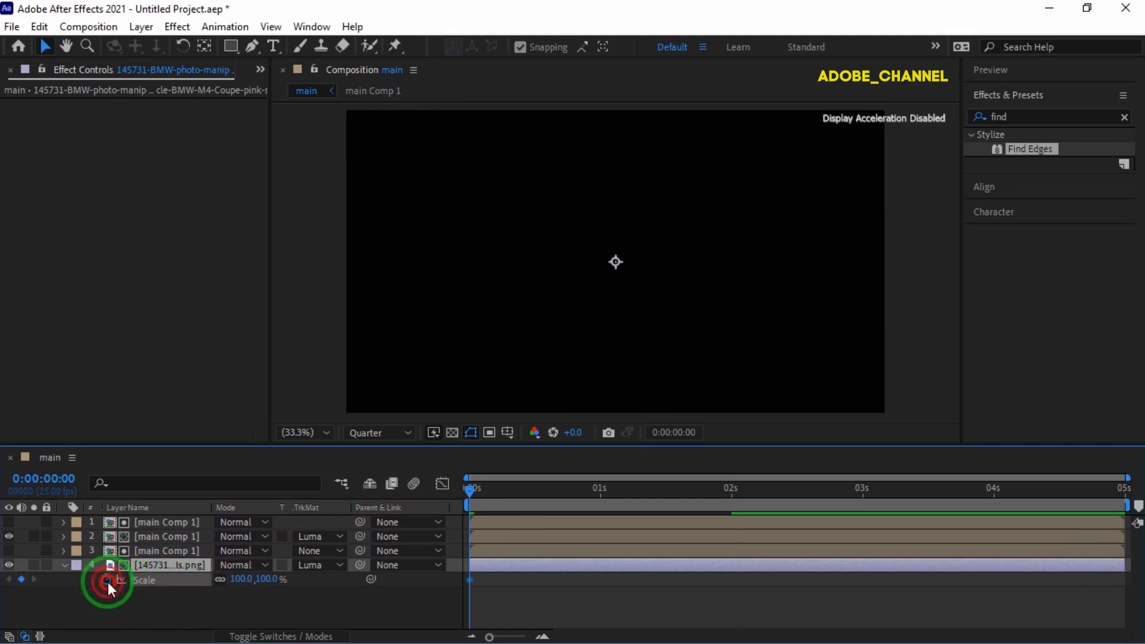
click(239, 580)
text(90)
key(Return)
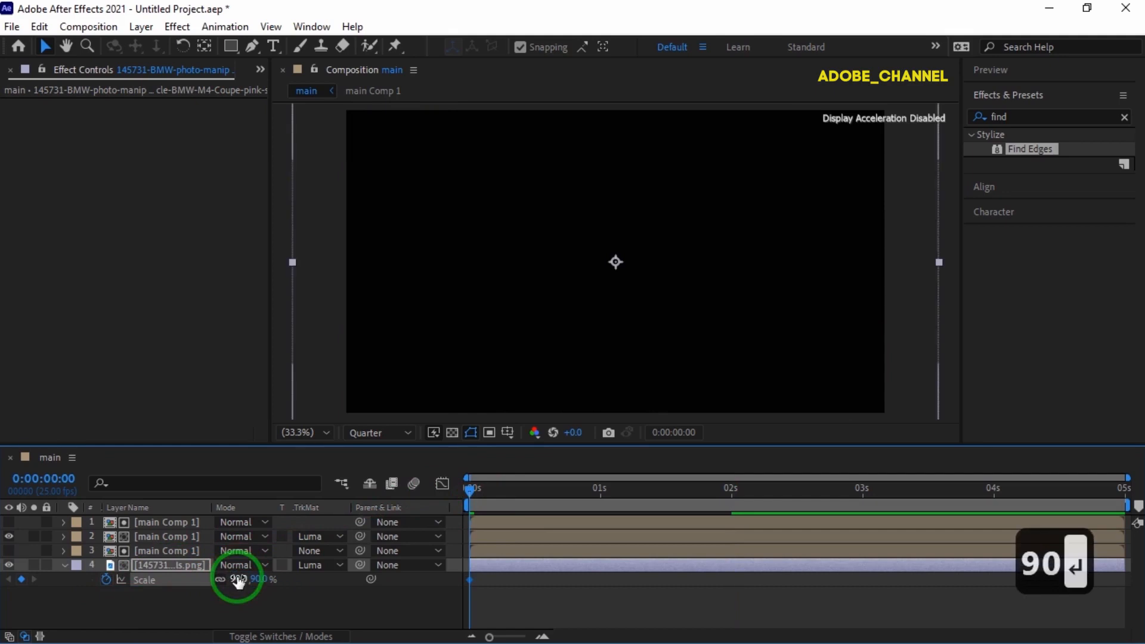
Add a second Scale keyframe for the car image at 0:00:04:00 with a value of 80%.
click(45, 480)
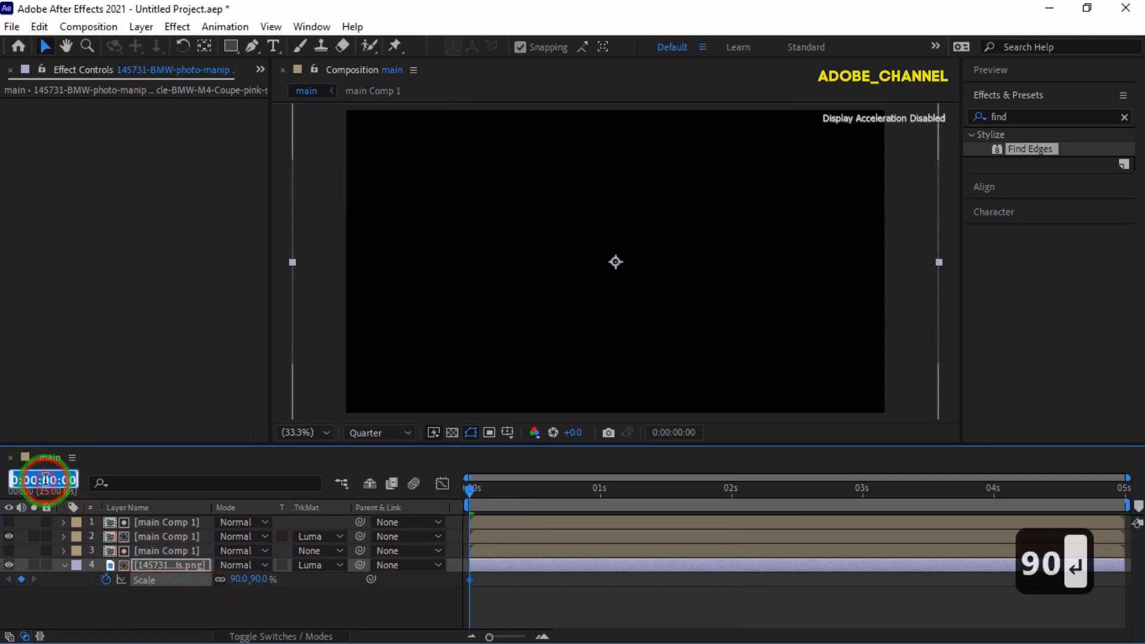
text(400)
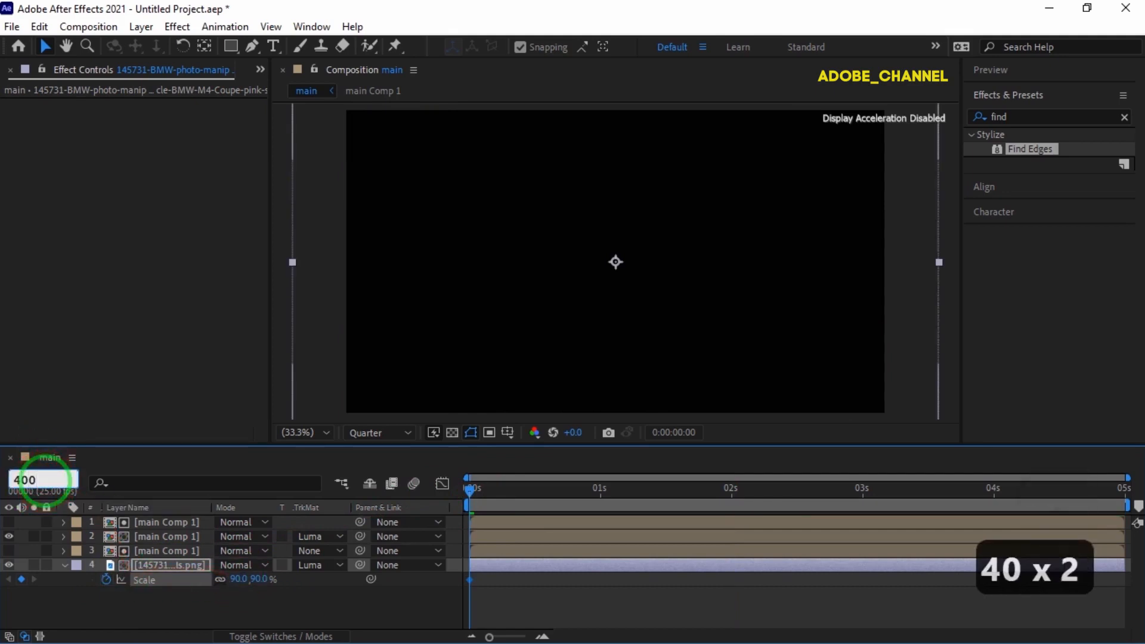
key(Return)
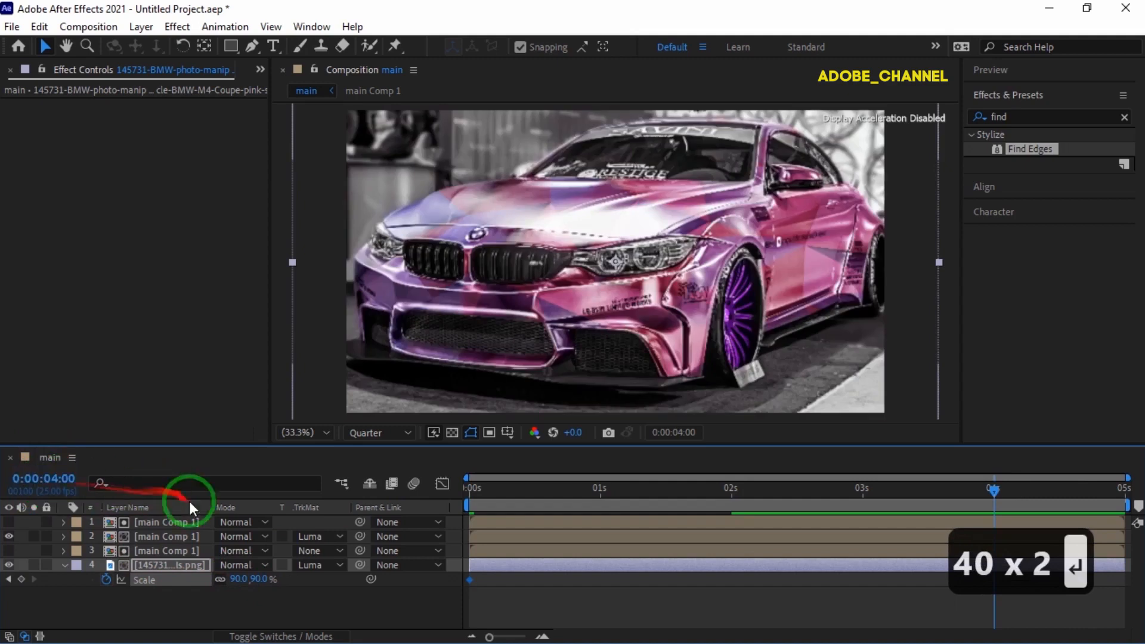
click(260, 579)
text(80)
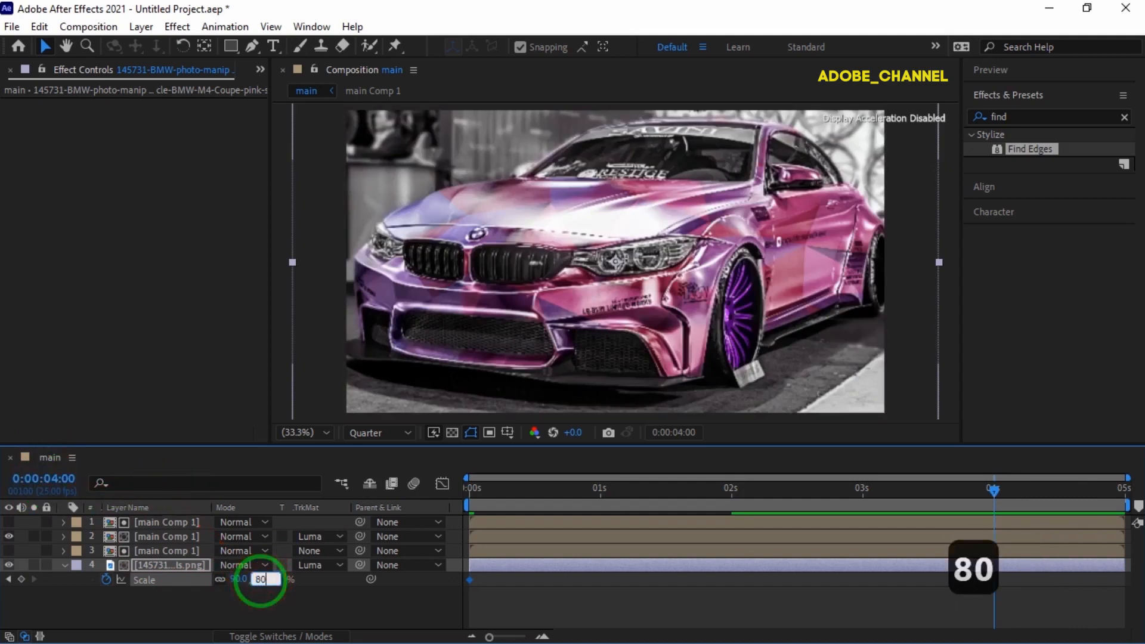
key(Return)
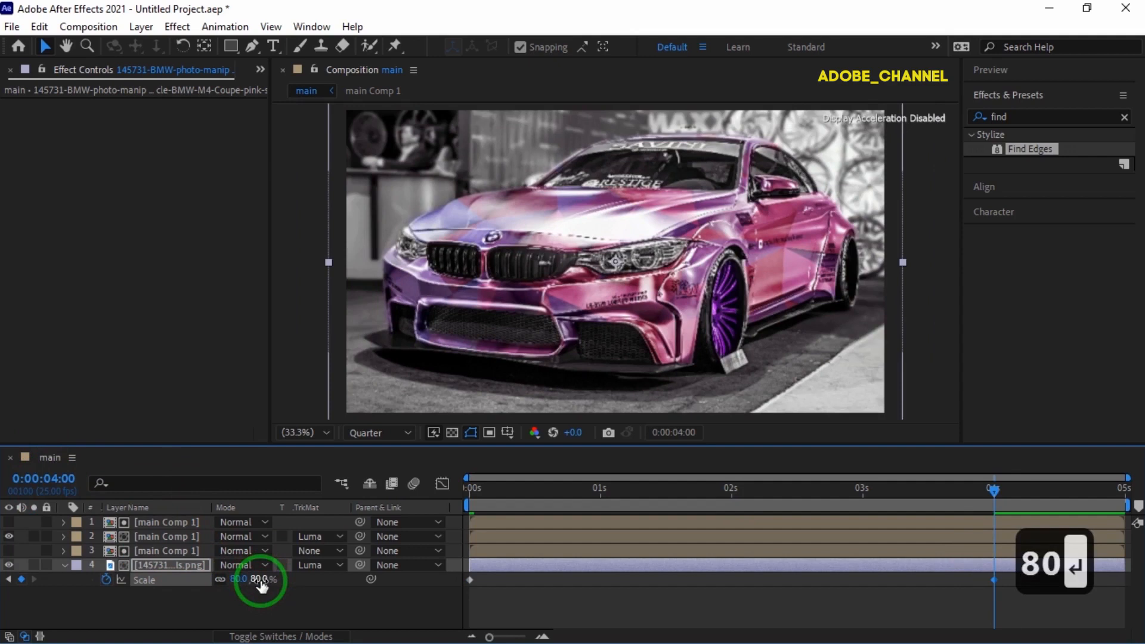
Return to the start of the composition and open the preview controls.
click(472, 488)
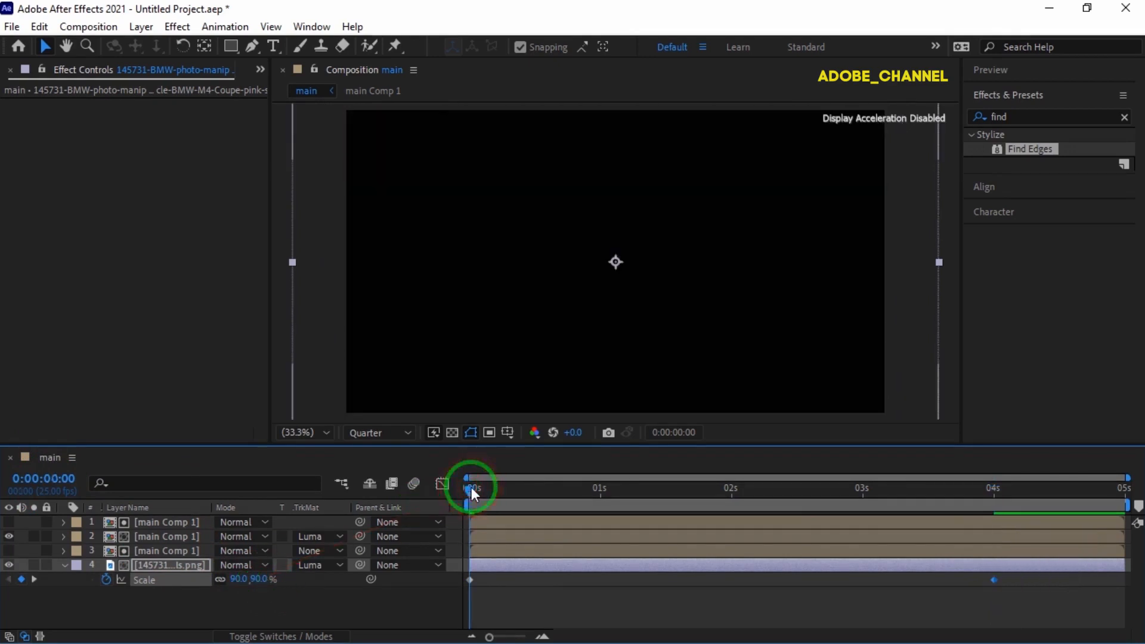
click(326, 433)
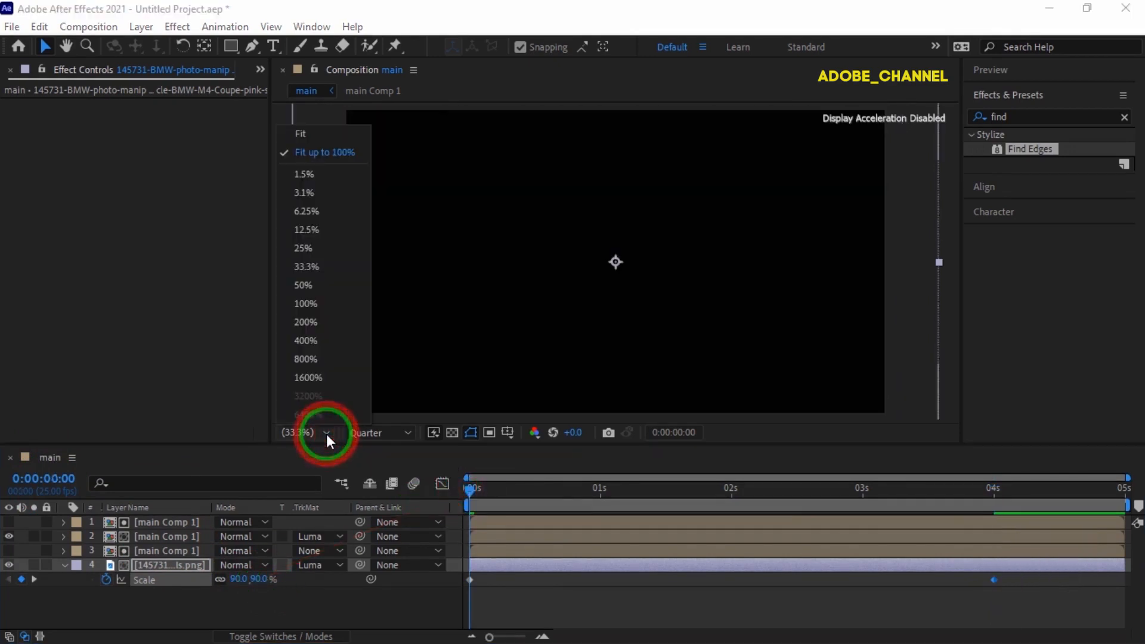
click(327, 434)
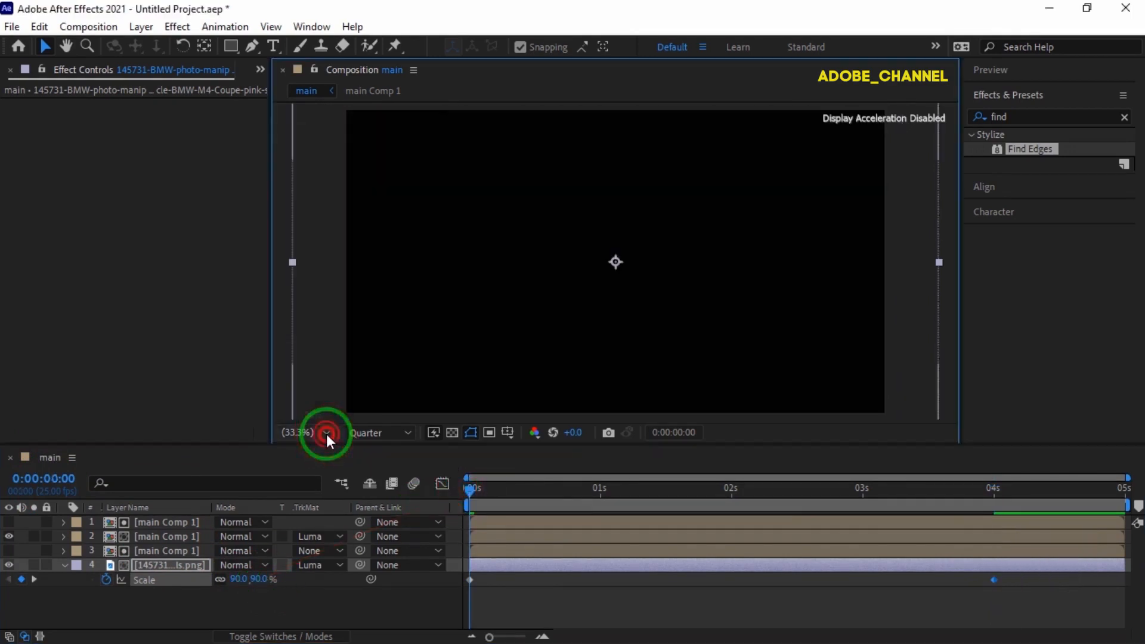
click(1043, 70)
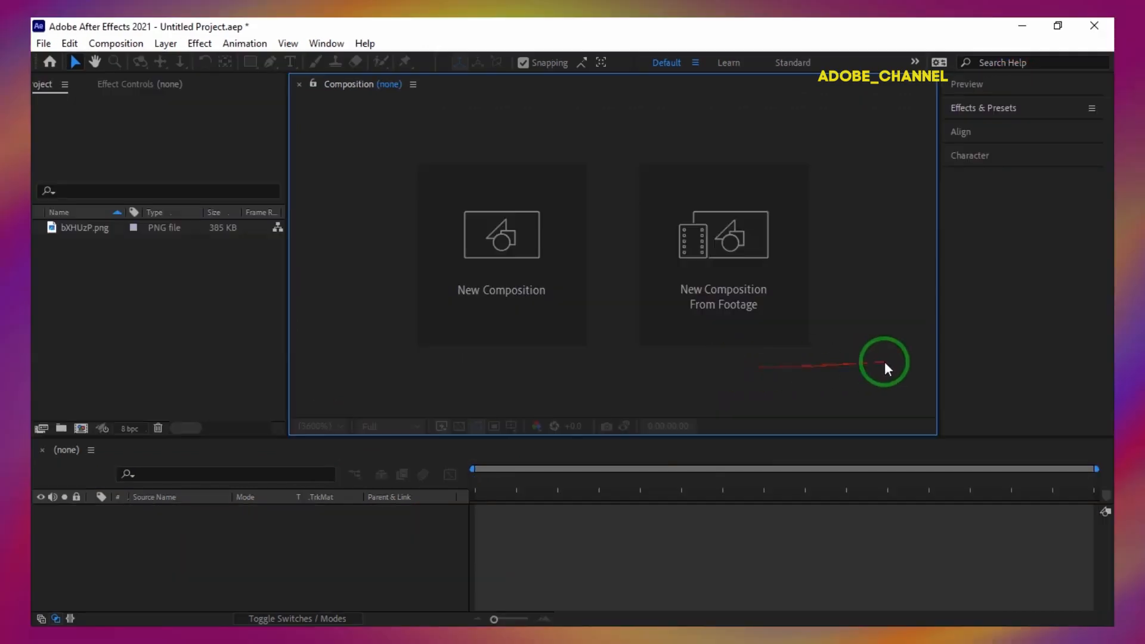
Create a new composition named main and add the bXHUzP.png logo image to it as a layer.
click(502, 289)
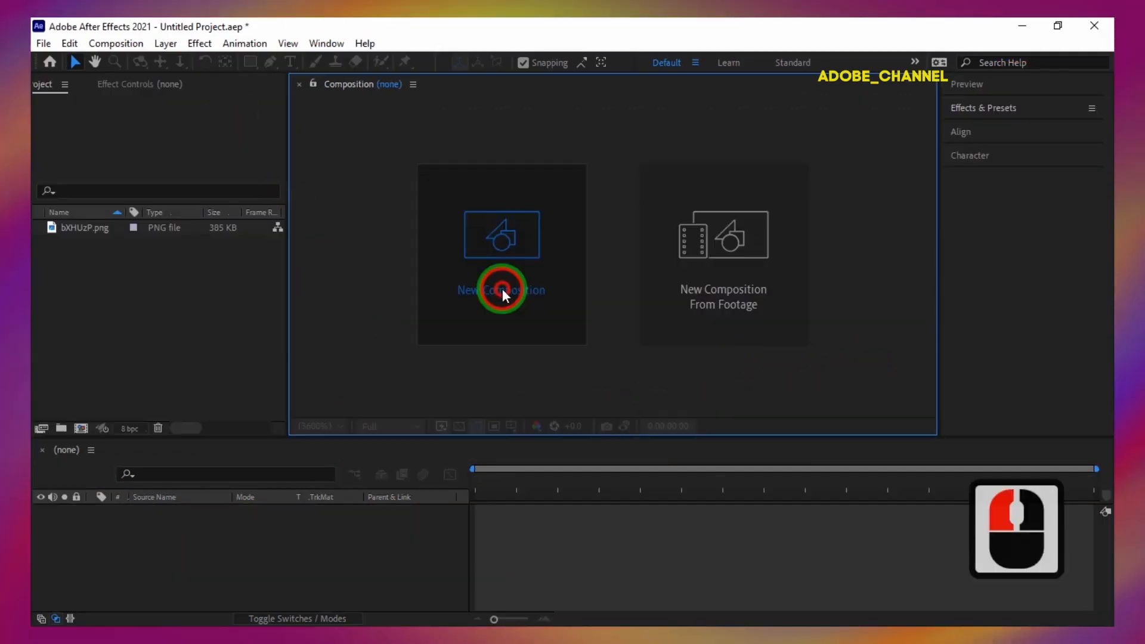
text(main)
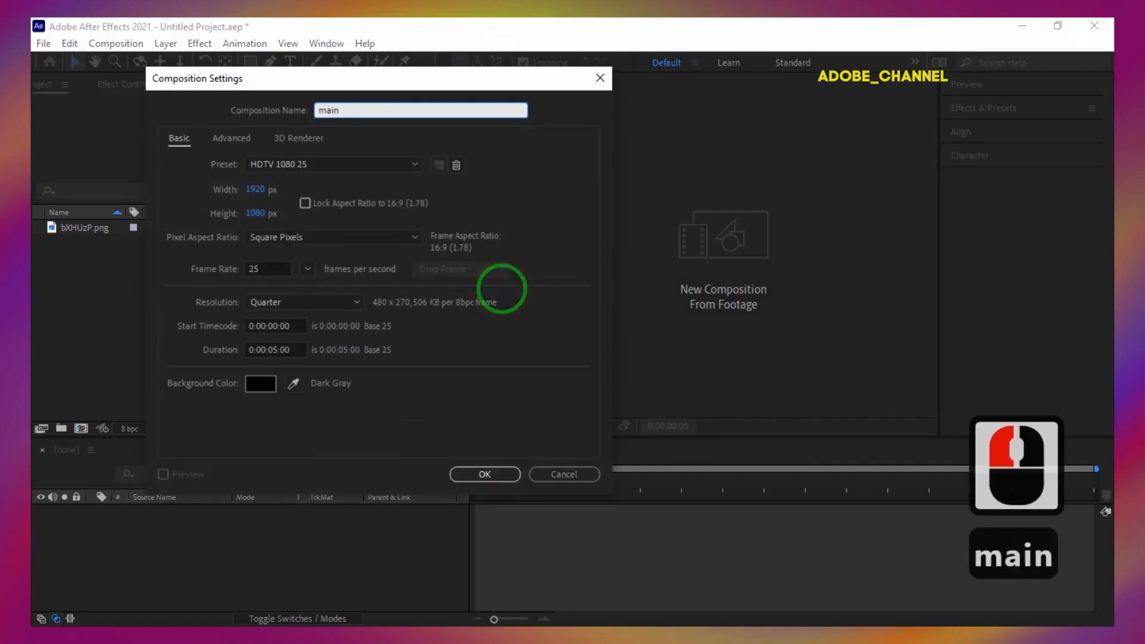
click(482, 475)
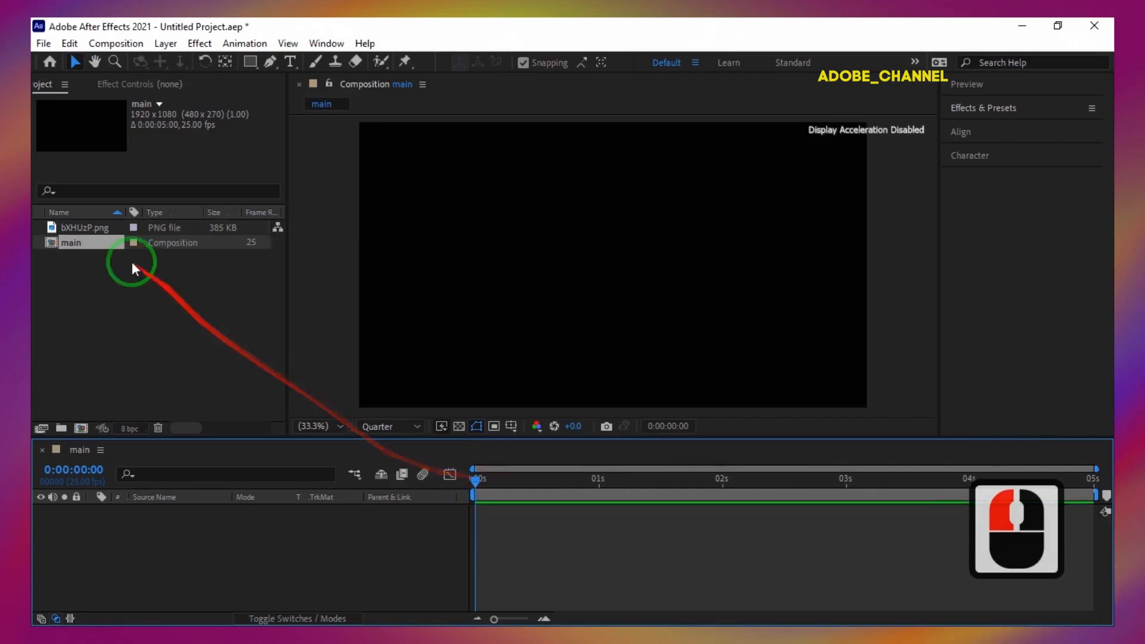
drag(95, 227, 140, 540)
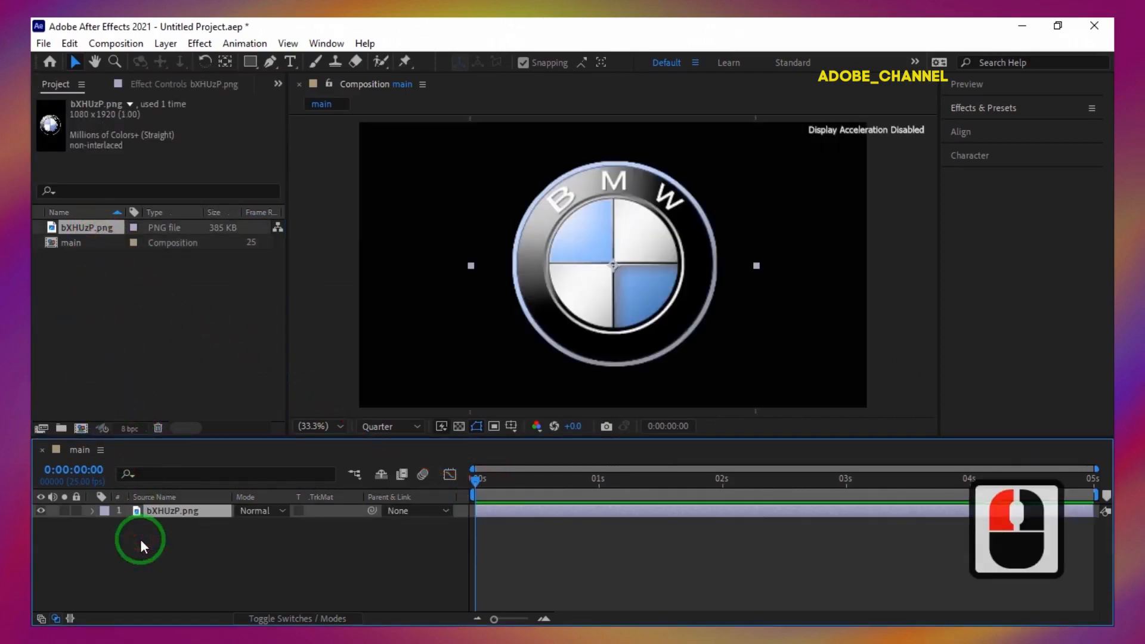
Search the effects and presets for "spiral" and apply the Zoom - spiral preset to the bXHUzP.png logo layer.
click(990, 115)
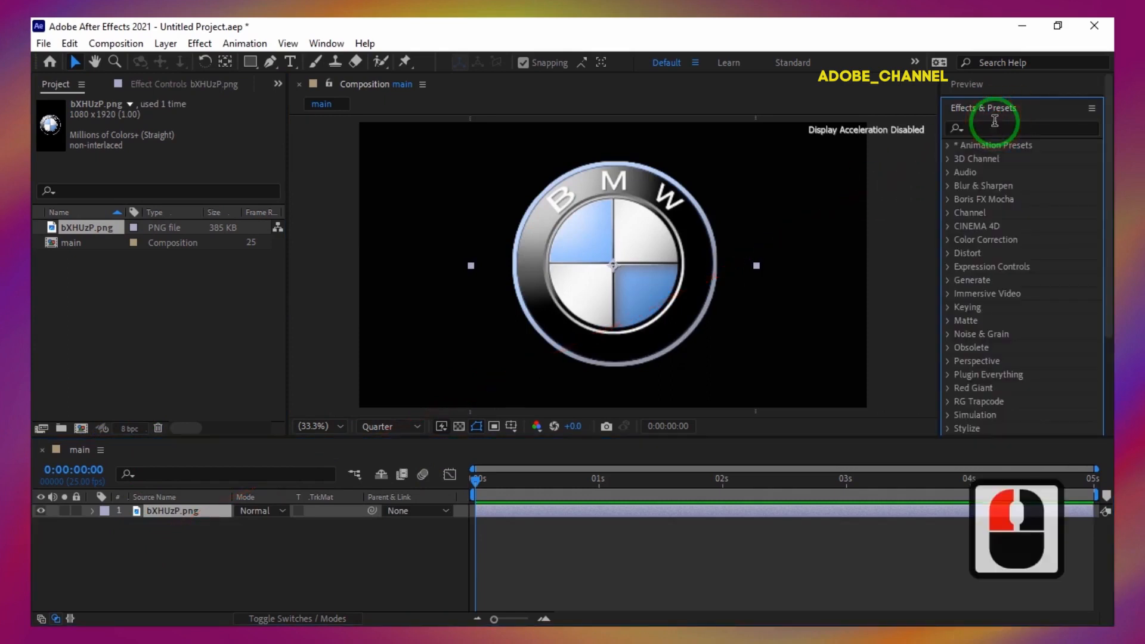
click(995, 129)
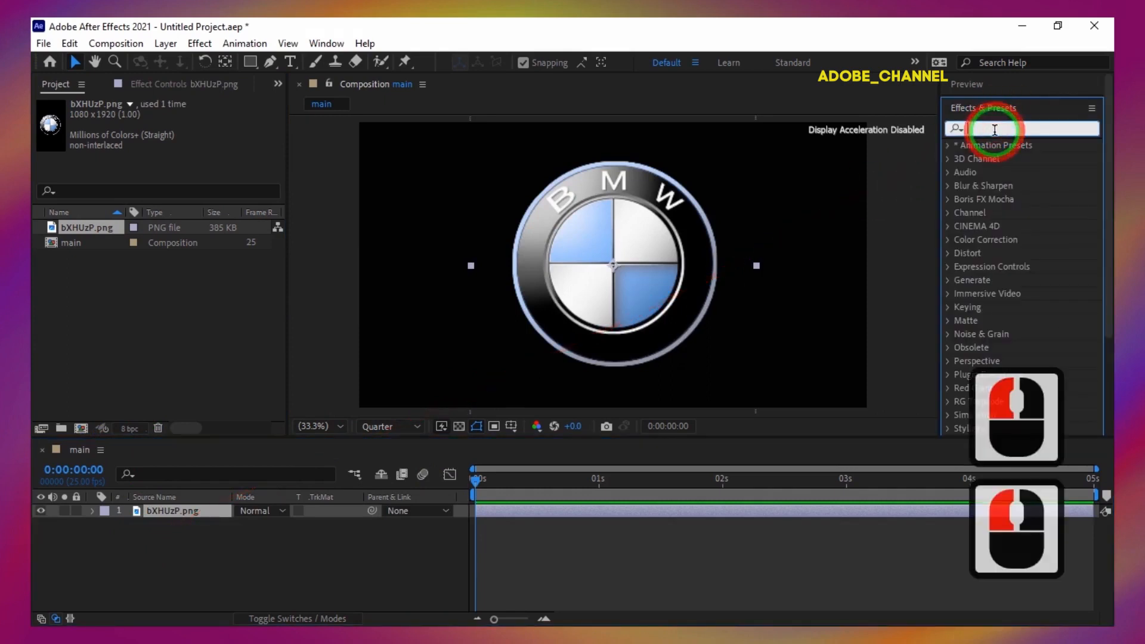
text(spira)
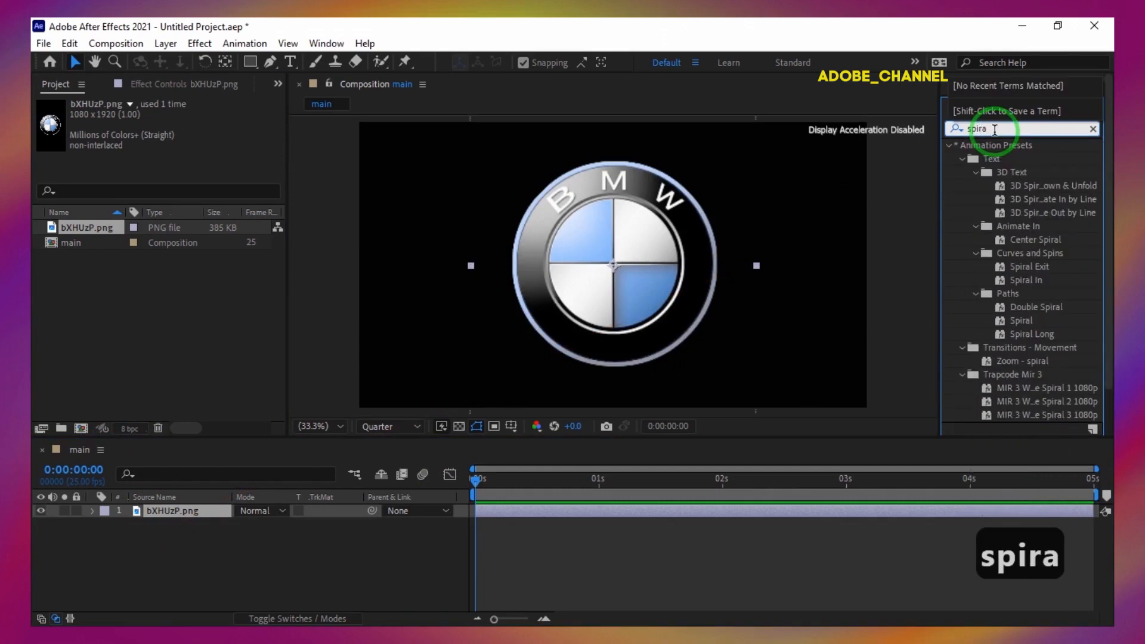
text(l)
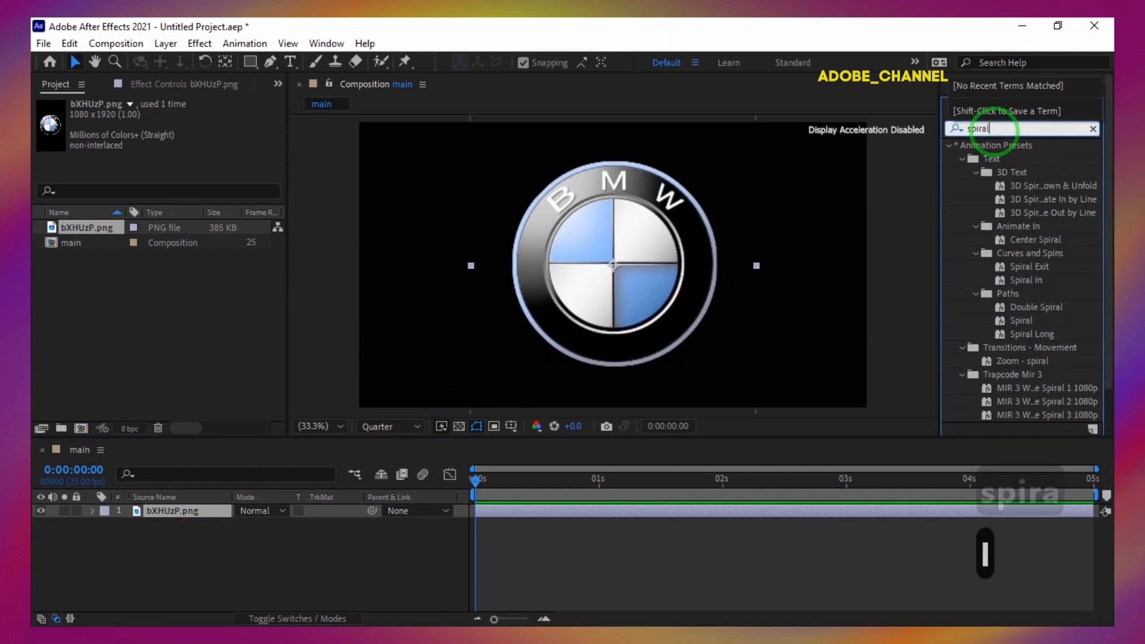
double_click(1025, 361)
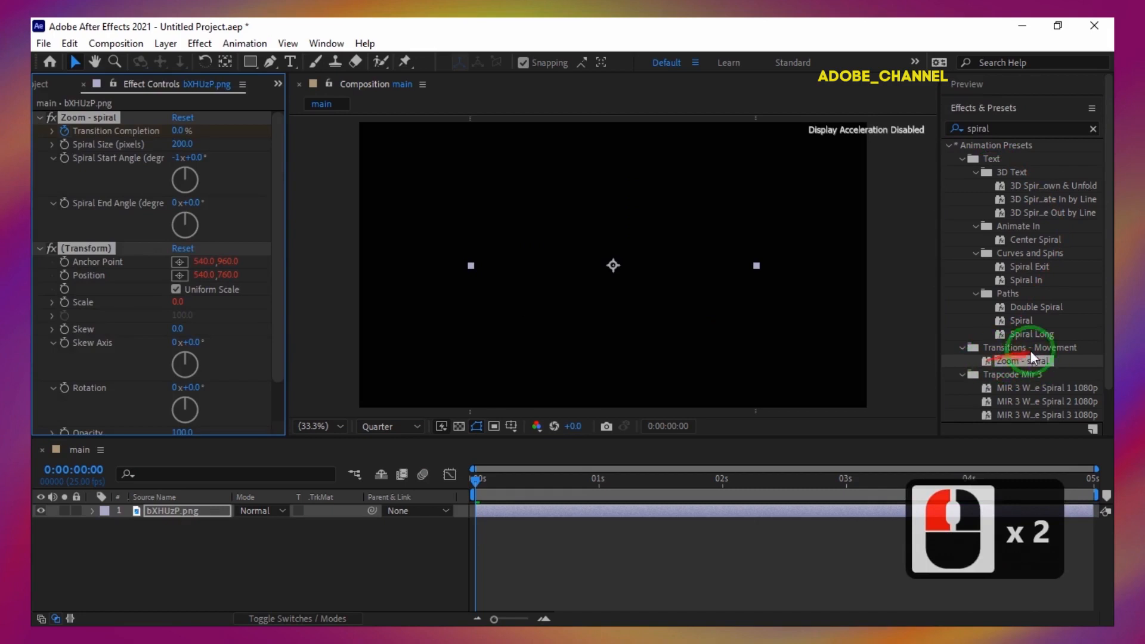
Reveal the logo layer's keyframes and move the ending Transition Completion keyframe to about the 4-second mark.
click(168, 510)
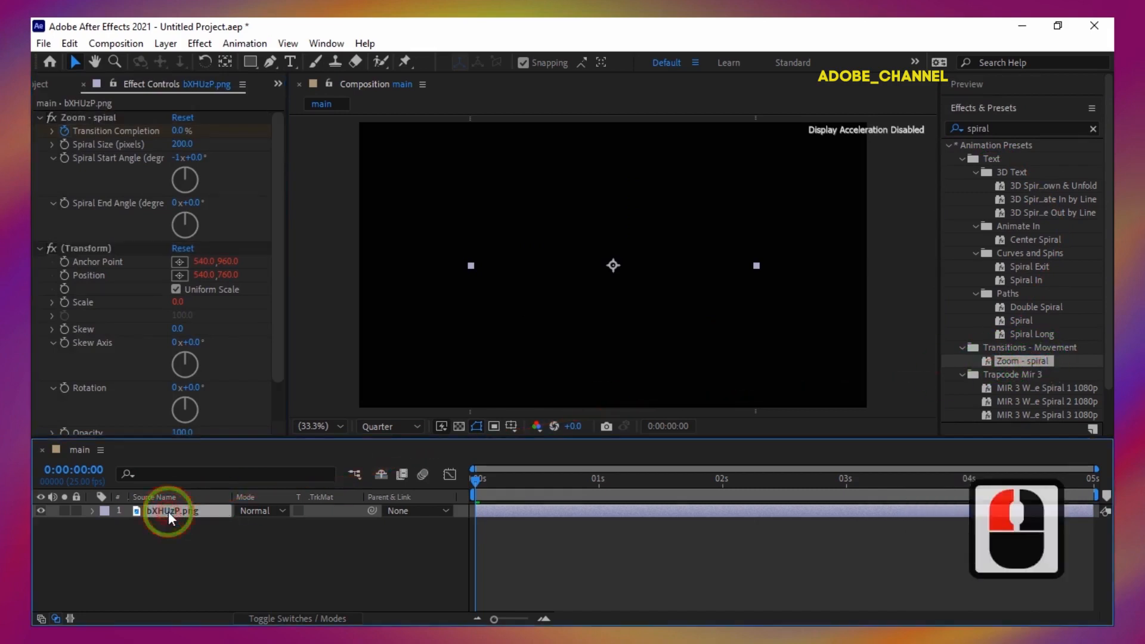
key(u)
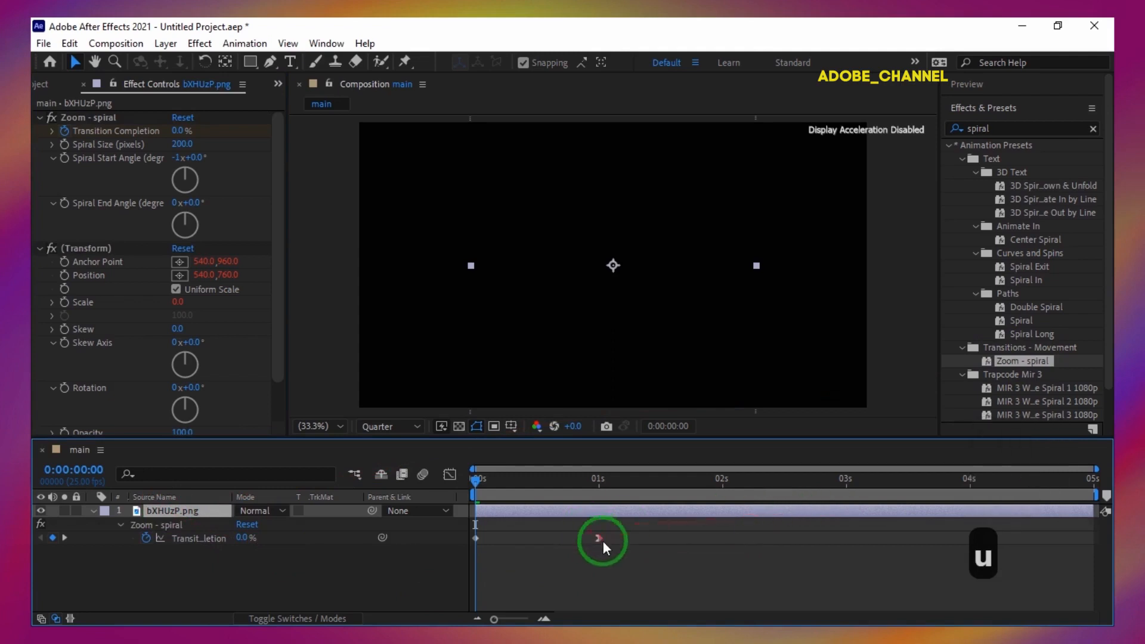
drag(598, 539, 972, 532)
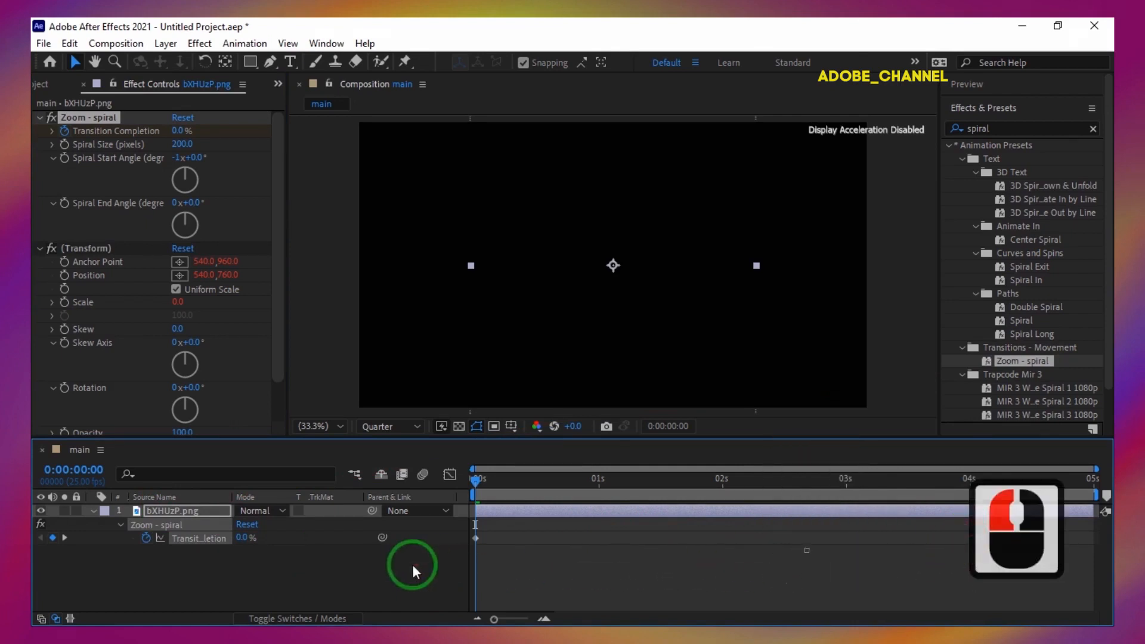
Set the Zoom - spiral effect's Spiral Start Angle to -3 revolutions and preview the logo animation.
click(179, 158)
text(-)
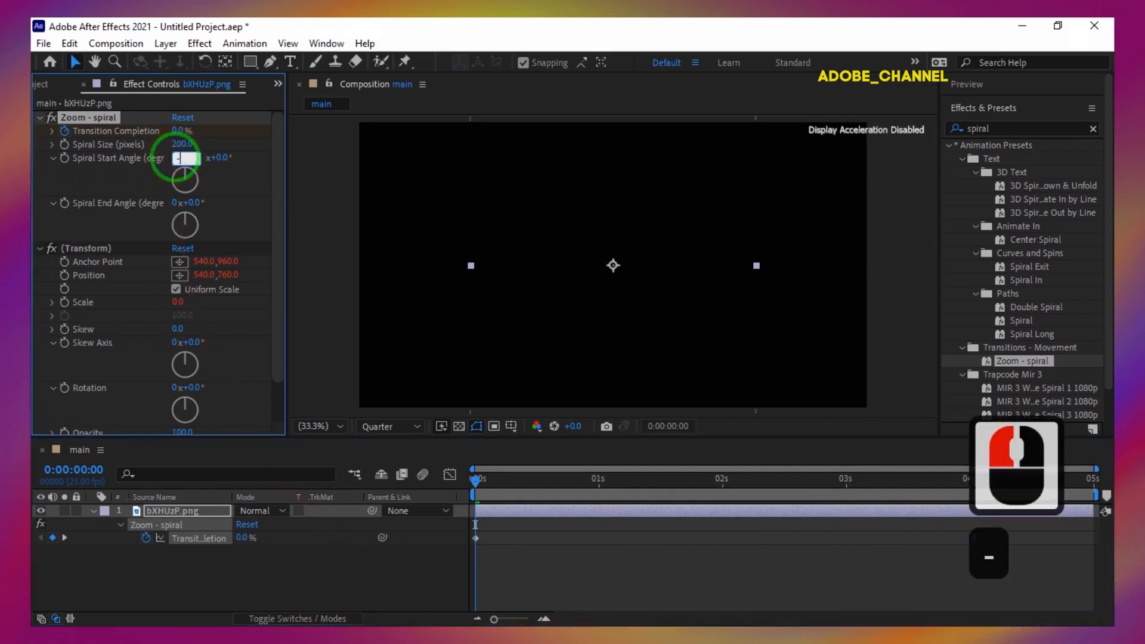
text(3)
key(Return)
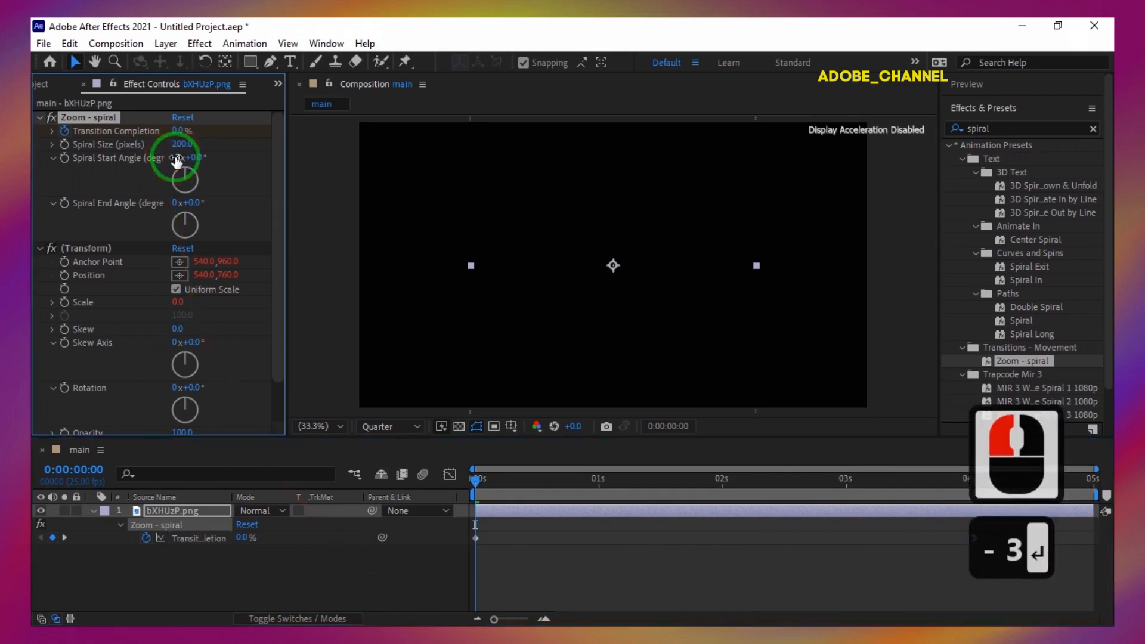
click(1023, 86)
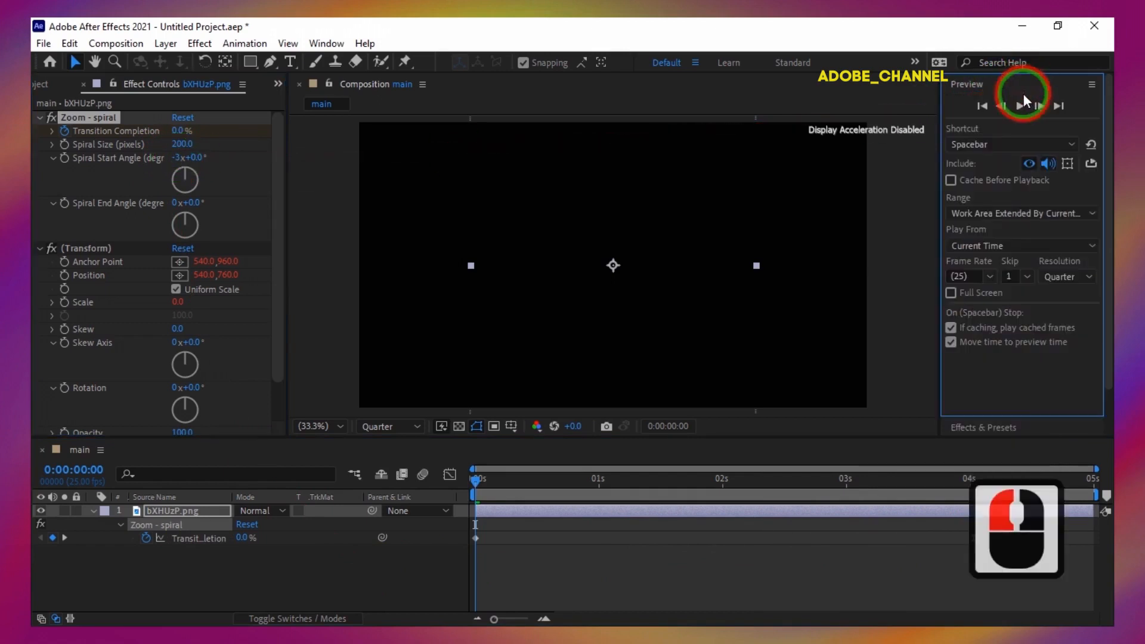
click(1022, 106)
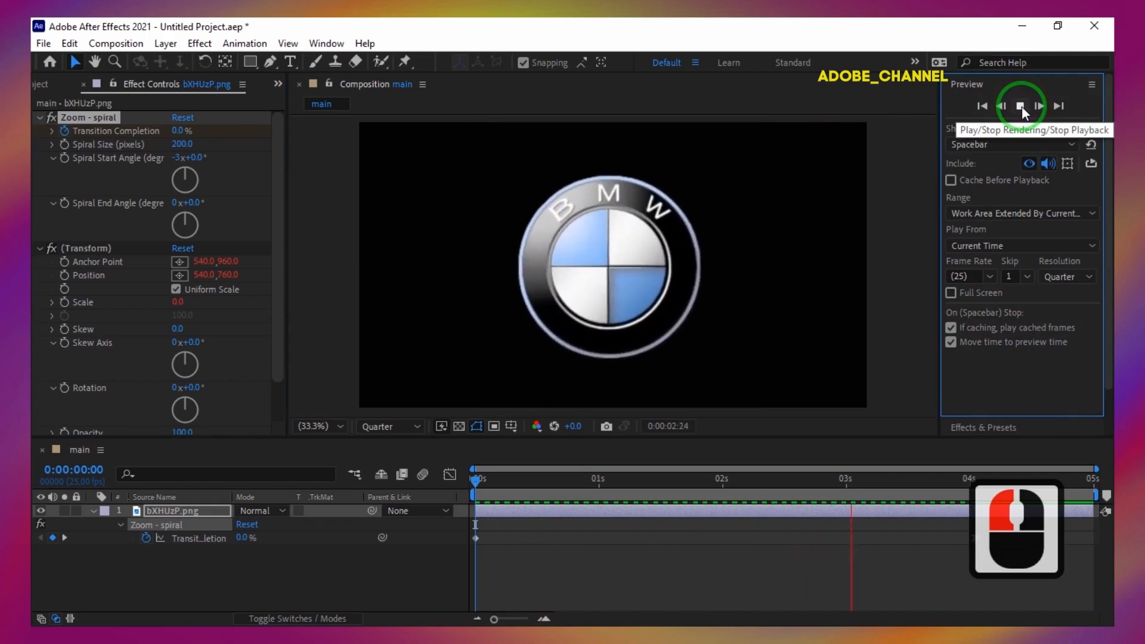
click(1022, 106)
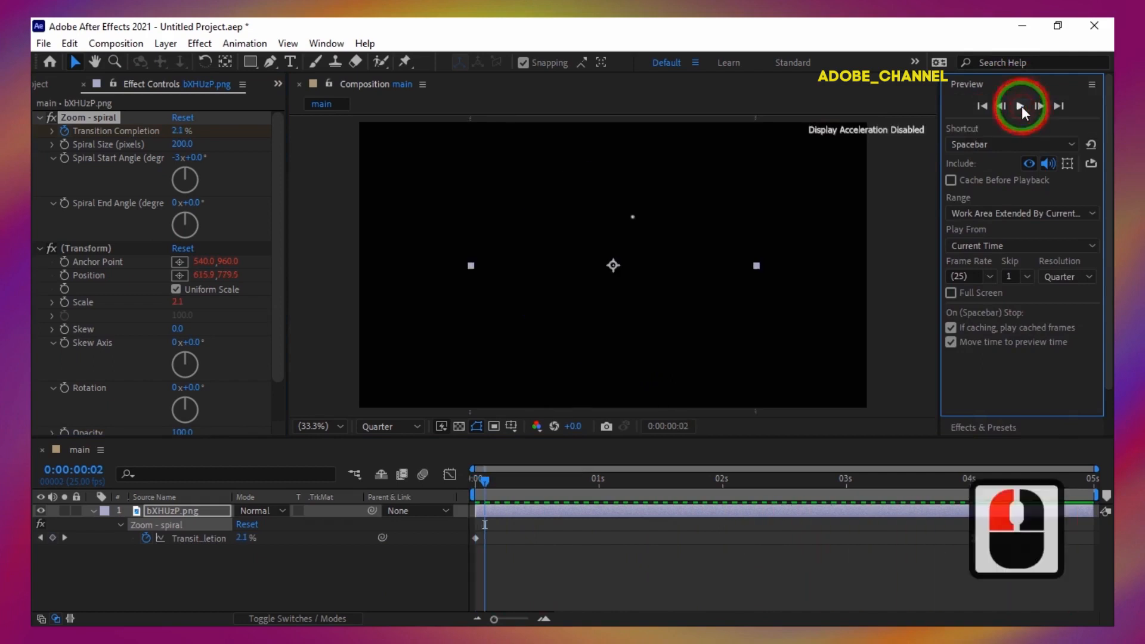
Set the Zoom - spiral effect's Spiral Size to 300 pixels and play back the logo animation.
click(179, 144)
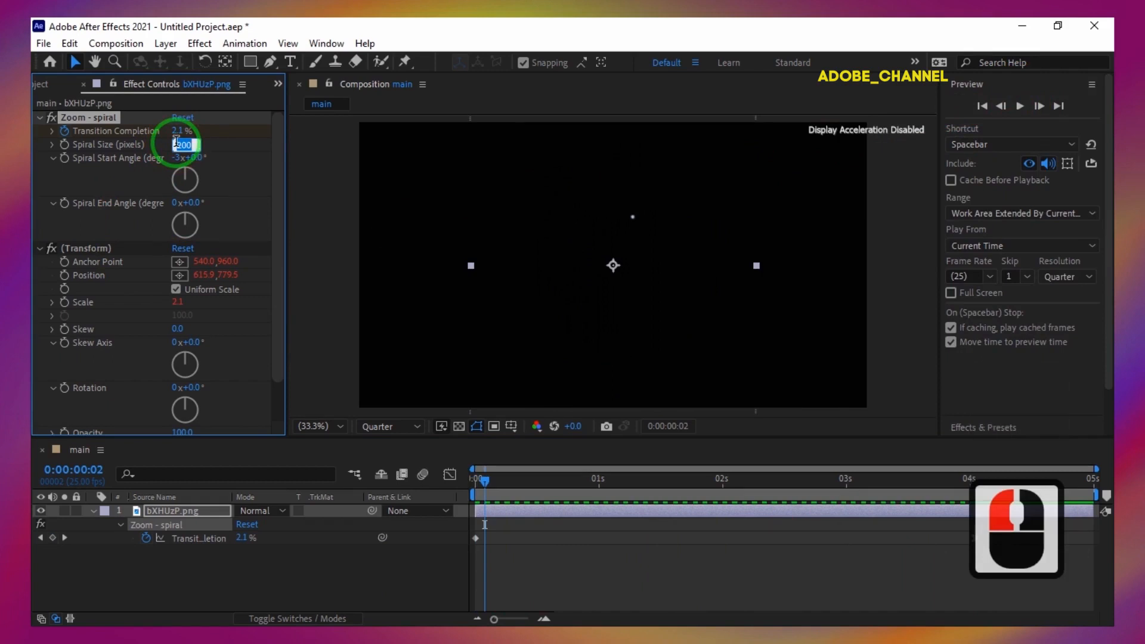
text(300)
key(Return)
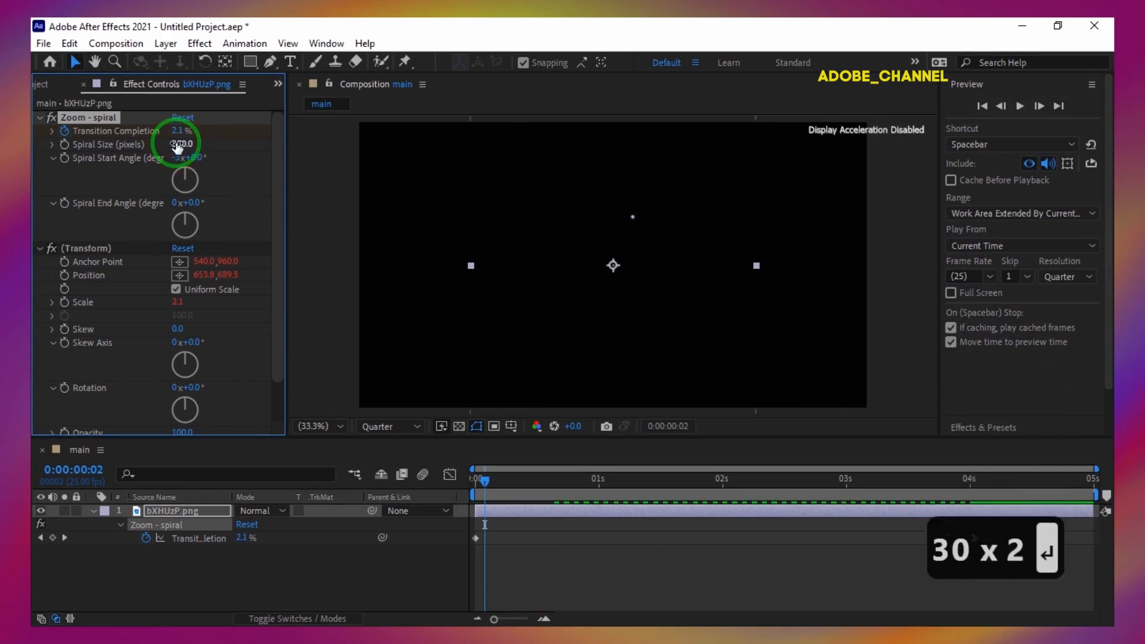
click(1018, 108)
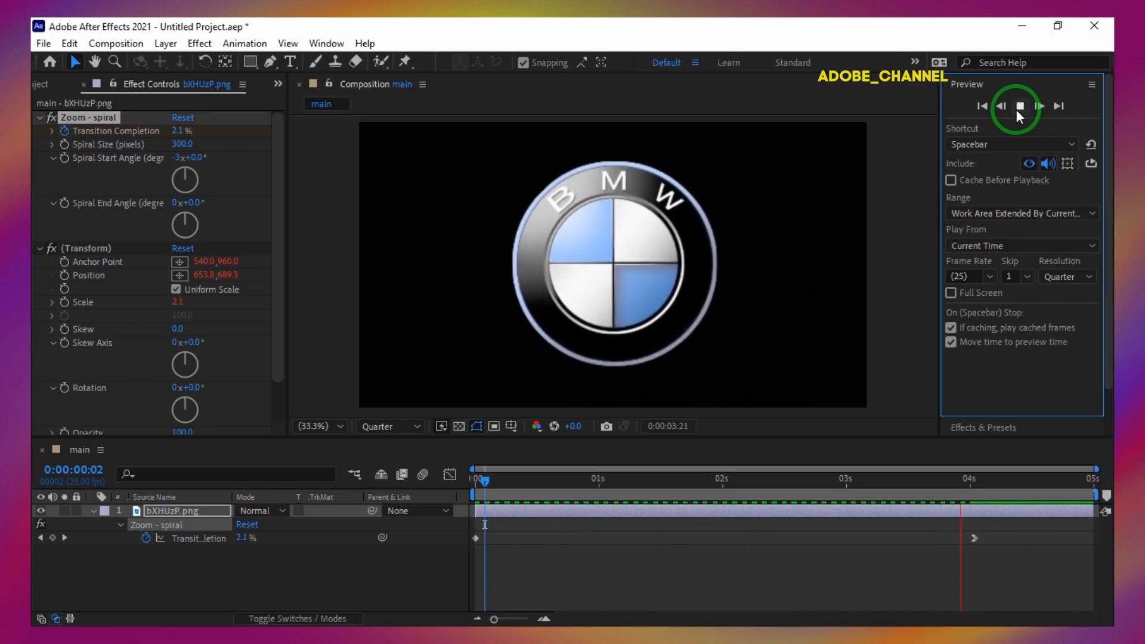
click(1019, 107)
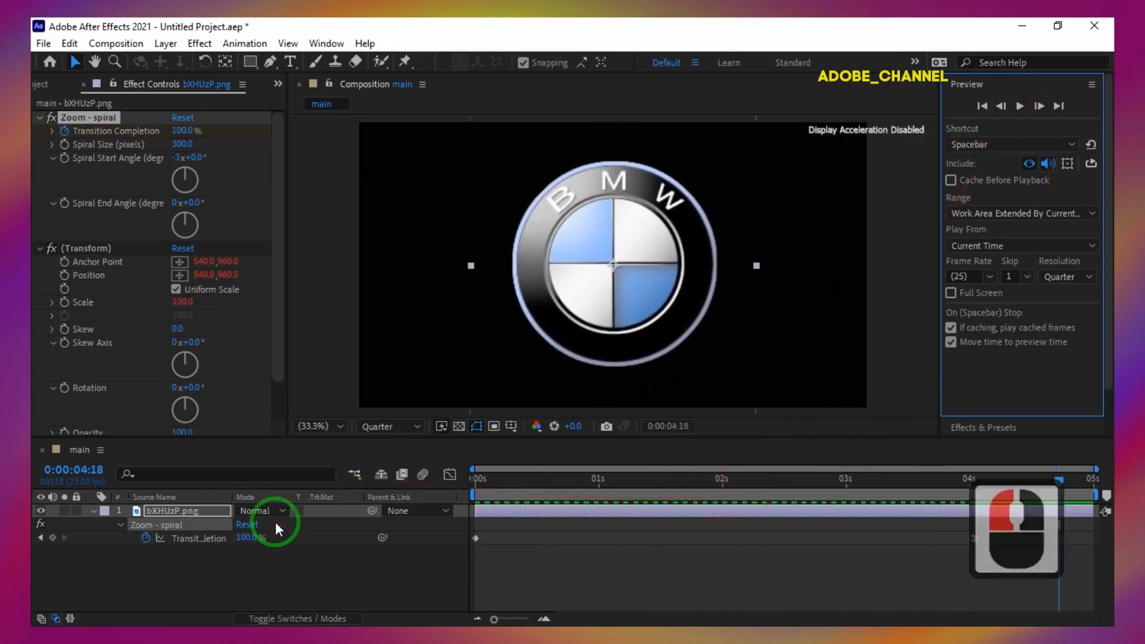
Shorten the car composition's work area to end slightly past 4 seconds and preview the block reveal.
click(1045, 92)
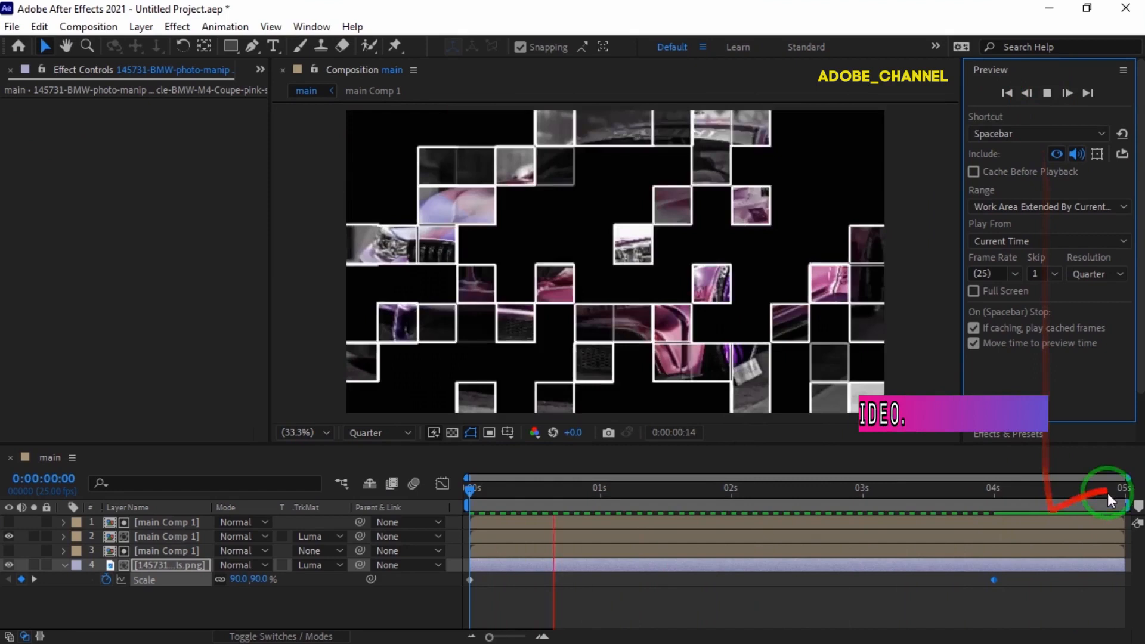
click(1066, 507)
drag(1066, 507, 1033, 506)
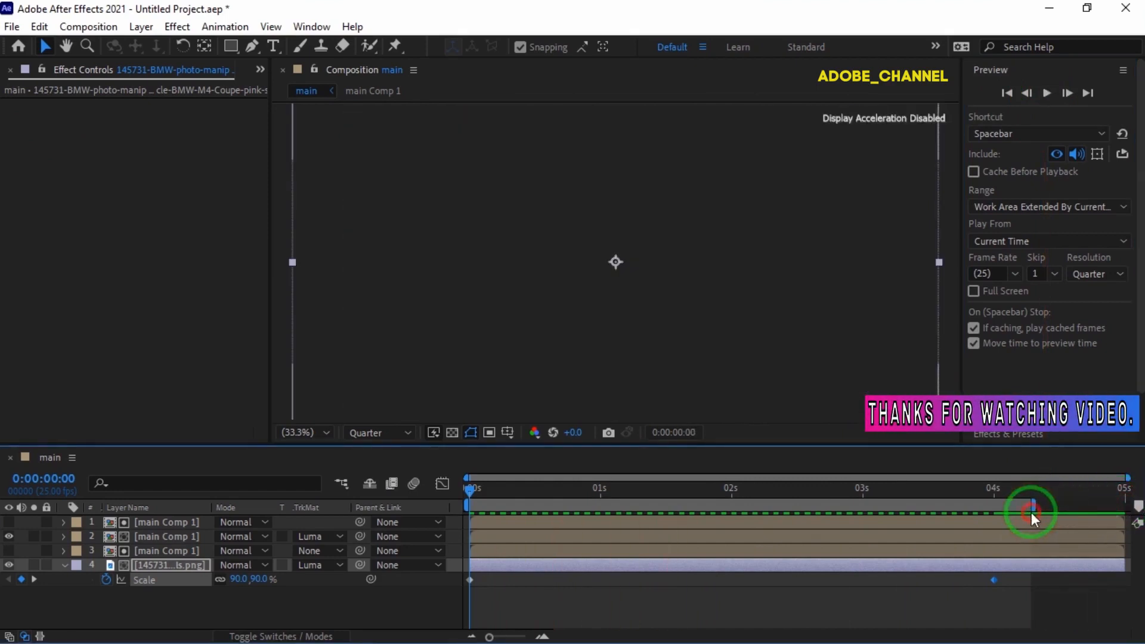
click(1052, 94)
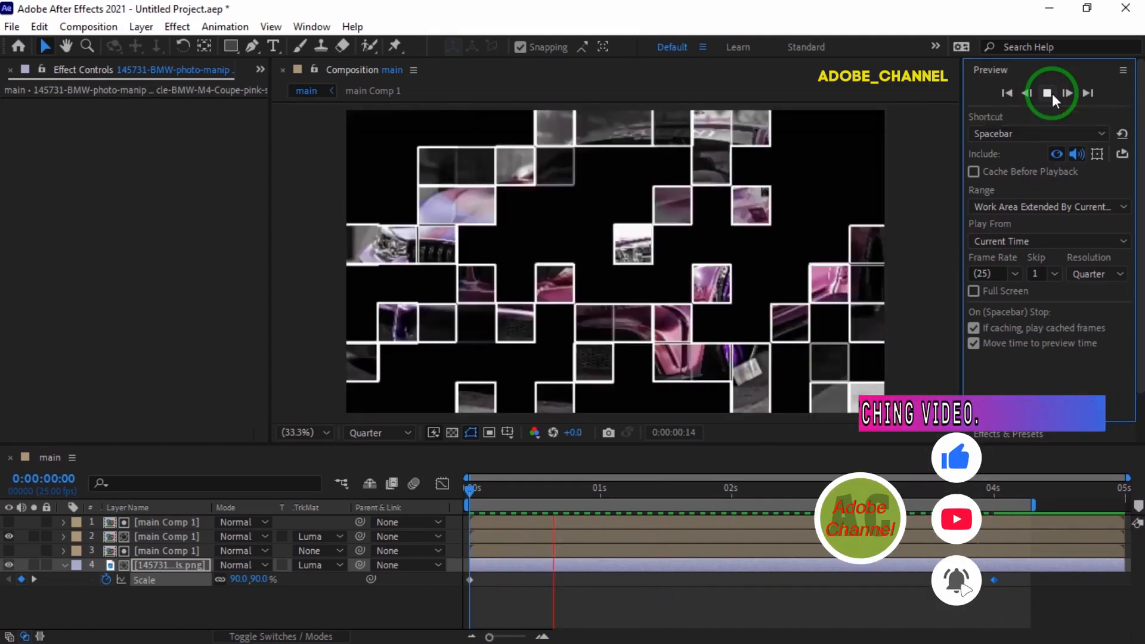
click(1052, 94)
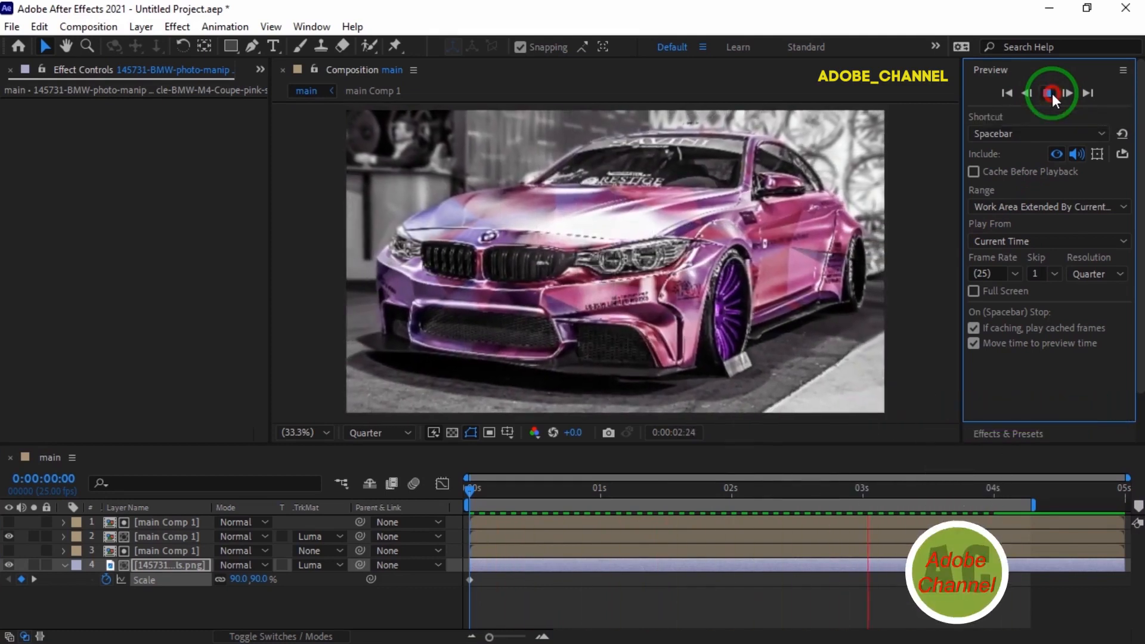